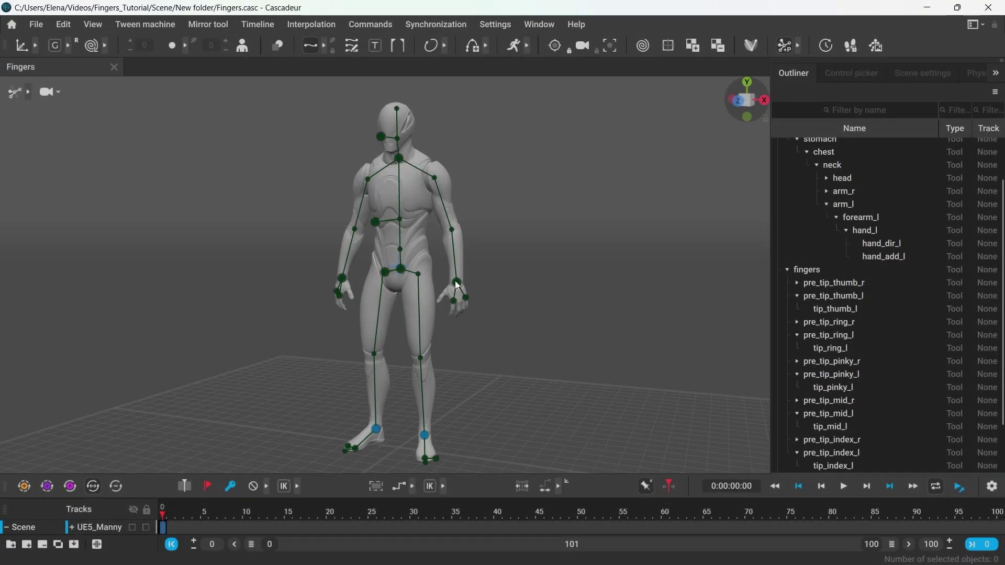
Inspect the left hand up close in the point controller and box controller view modes, and return to AutoPosing mode.
left_click(458, 285)
key("f")
left_click(544, 389)
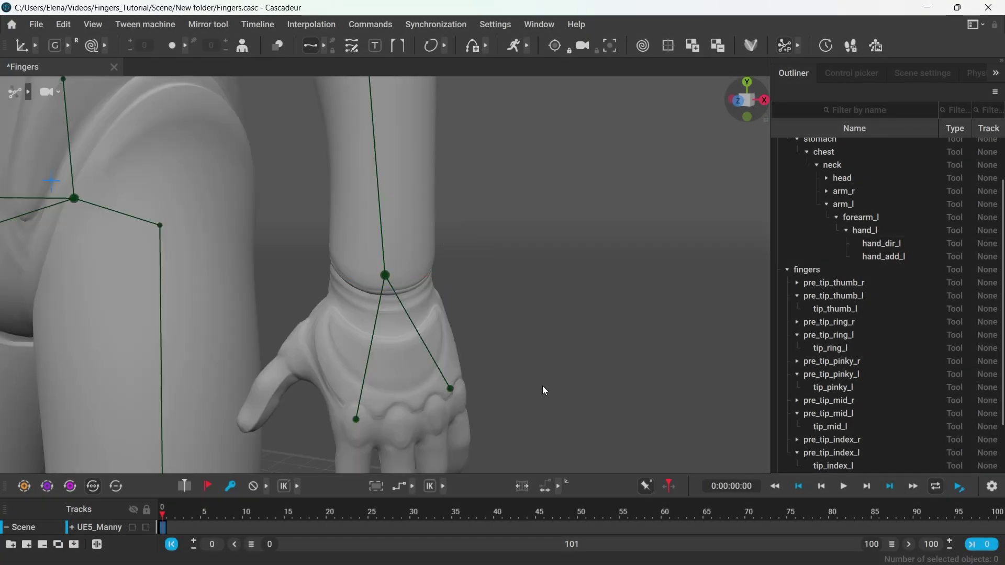
middle_click_drag(509, 416, 541, 248, "alt")
right_click_drag(545, 252, 620, 280, "alt")
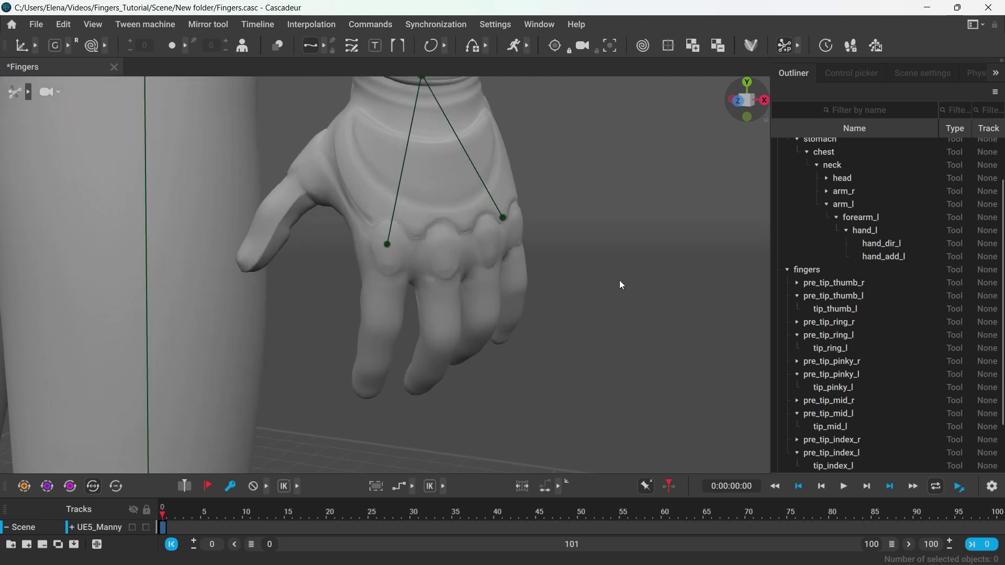
middle_click_drag(622, 292, 633, 331, "alt")
left_click_drag(626, 354, 608, 348, "alt")
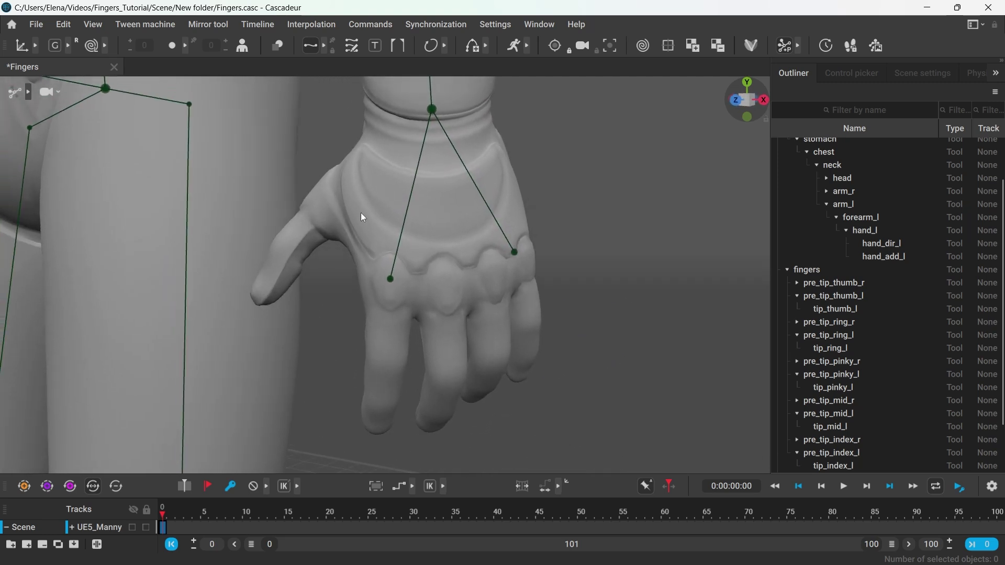
left_click(29, 92)
left_click(76, 99)
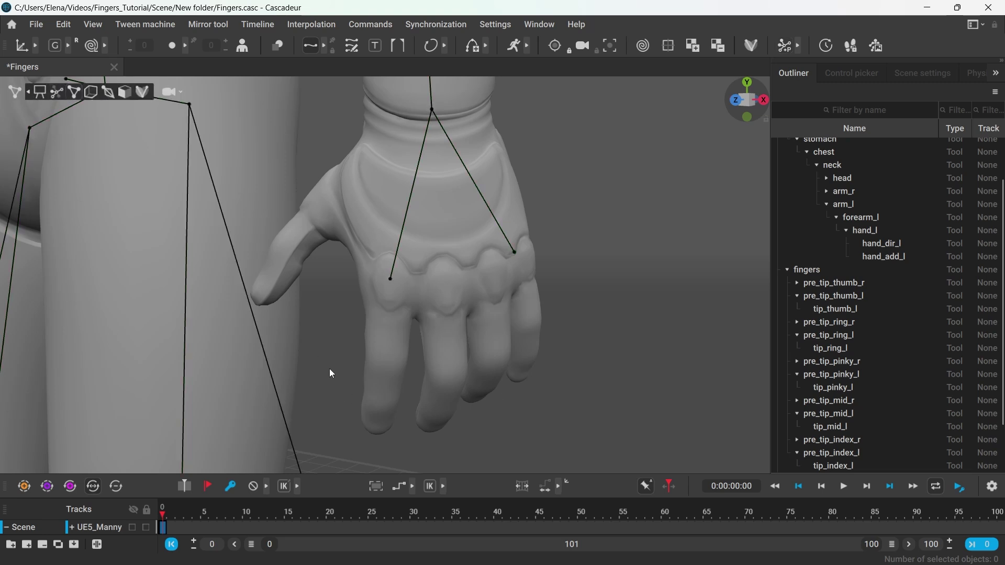
left_click(96, 99)
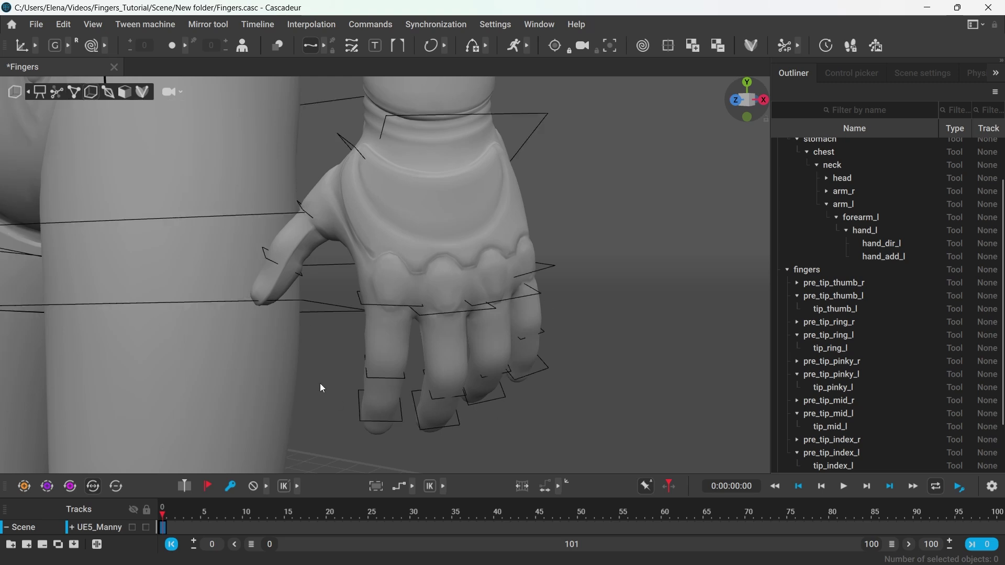
left_click(56, 94)
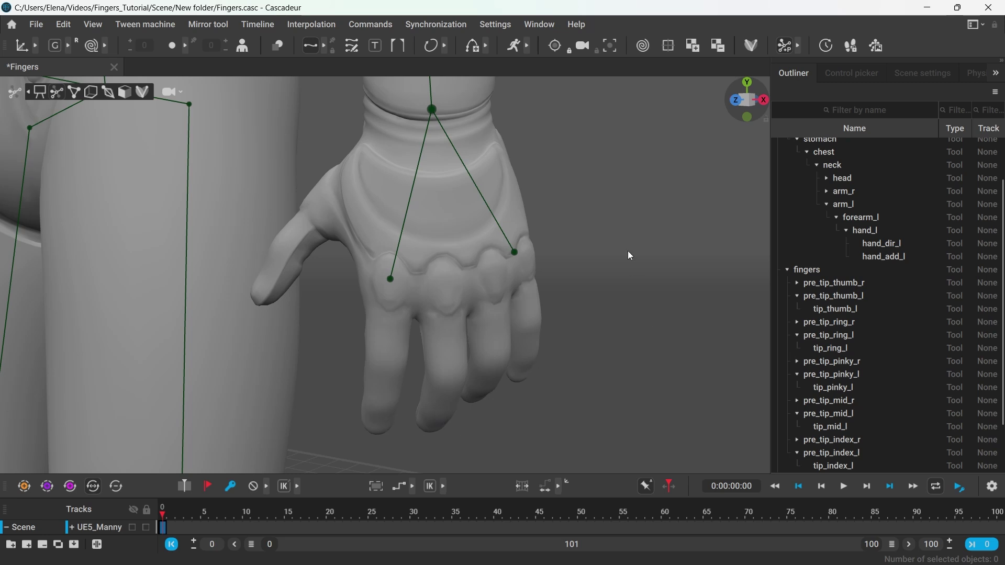
Show the AutoPosing finger controllers, look at them on both hands, and hide them again.
left_click(798, 45)
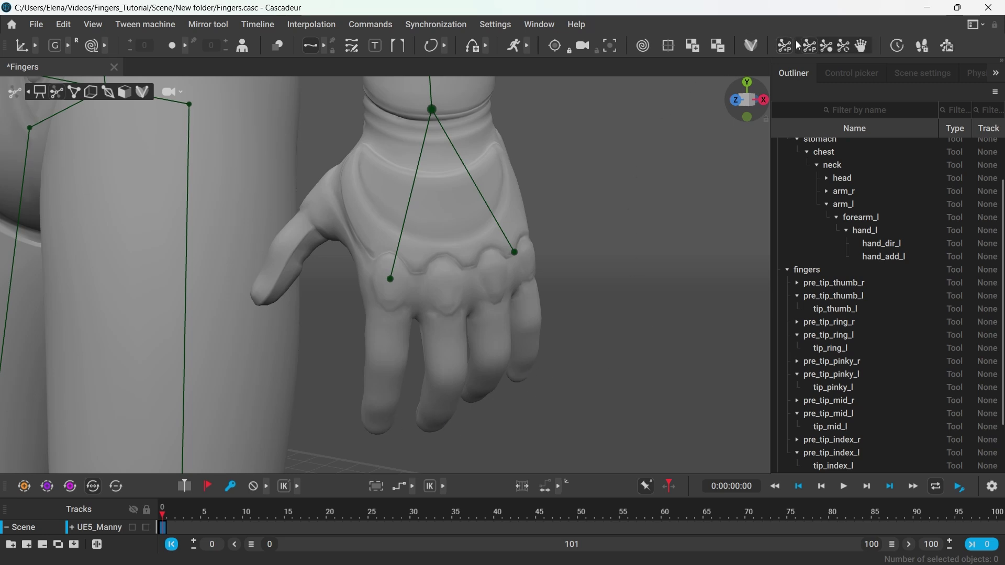
left_click(858, 48)
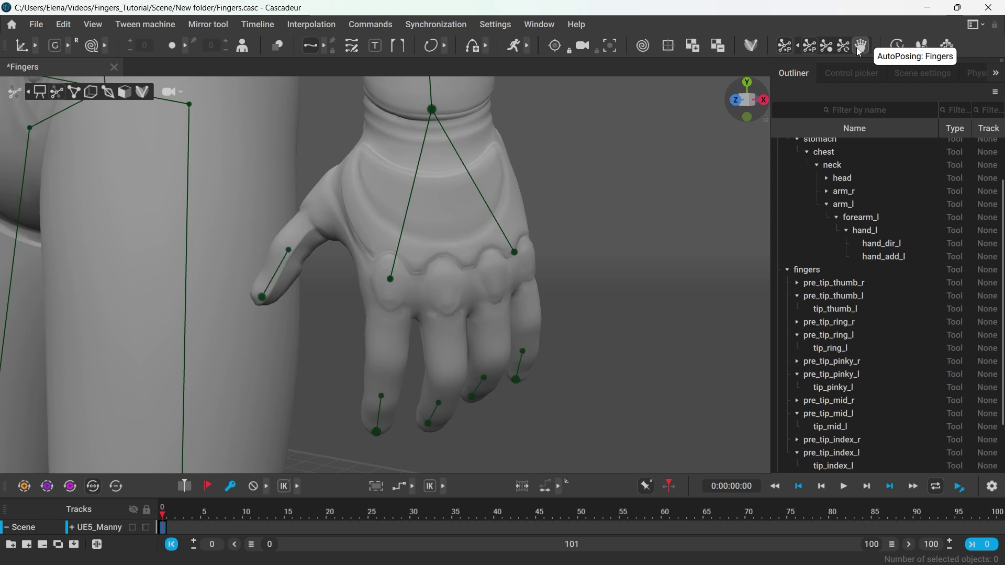
scroll(346, 271, "down", 5)
scroll(343, 266, "down", 4)
middle_click_drag(292, 294, 379, 382, "alt")
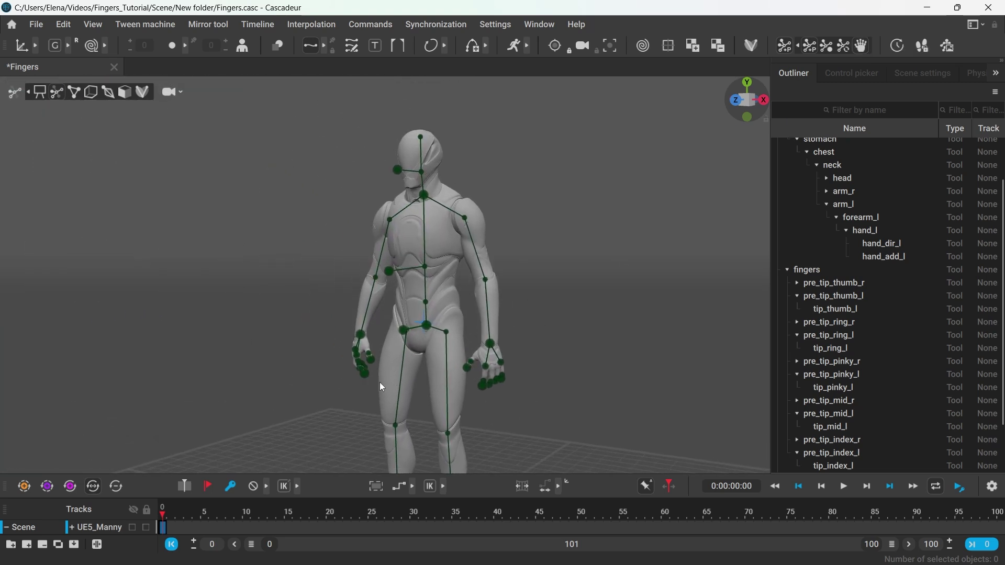
left_click_drag(379, 382, 285, 362, "alt")
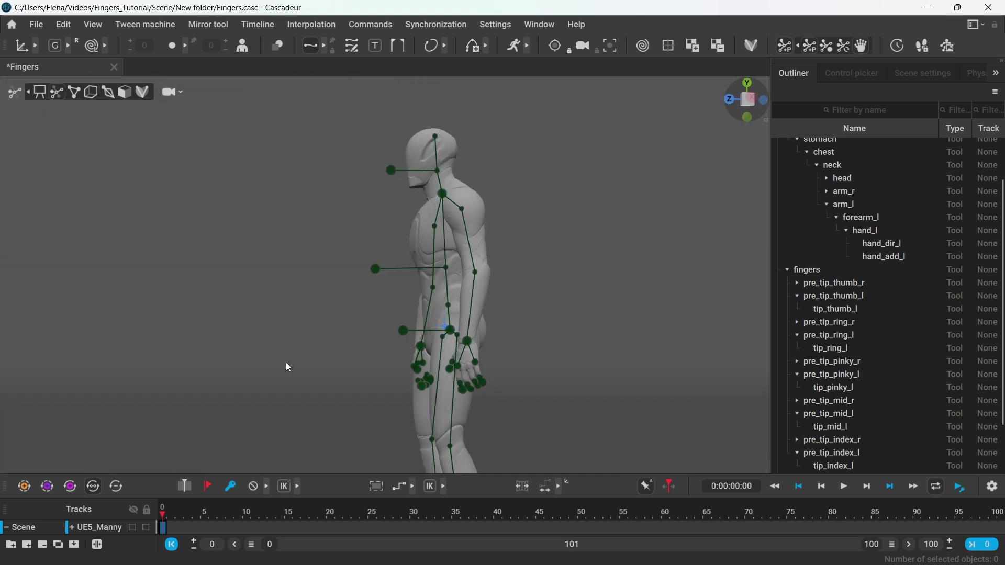
left_click(867, 47)
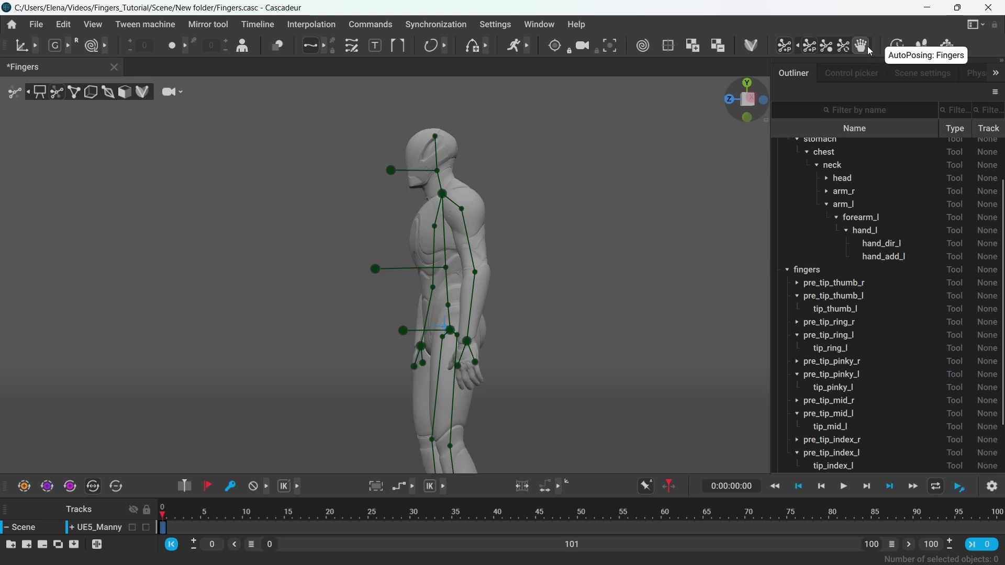
Raise the left hand controller forward so the arm stretches out in front of the body.
left_click(471, 345)
left_click_drag(472, 345, 314, 256)
key("f")
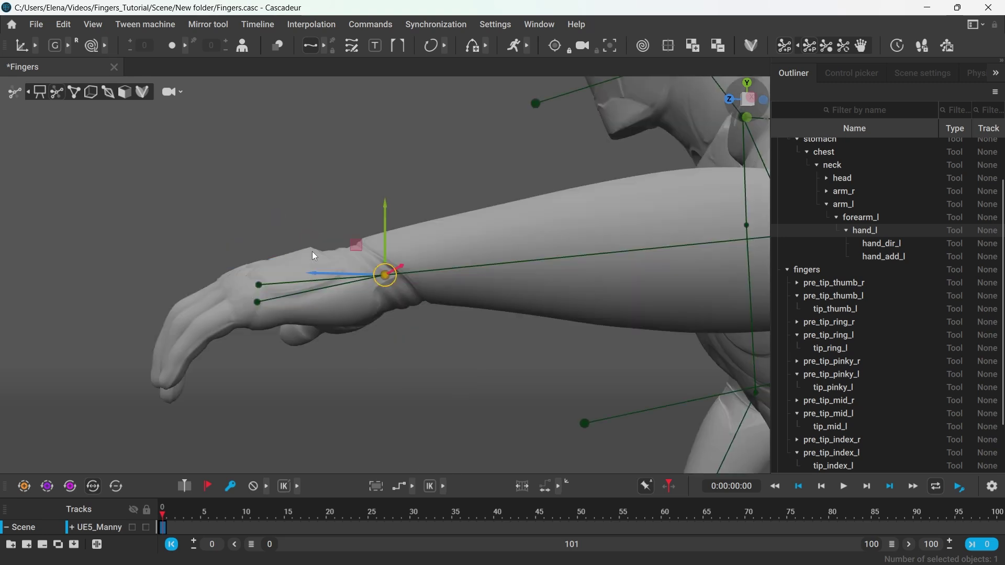
Turn on the AutoPosing finger controllers for the raised left hand and clear the selection.
left_click_drag(317, 361, 528, 403, "alt")
right_click_drag(530, 408, 507, 348)
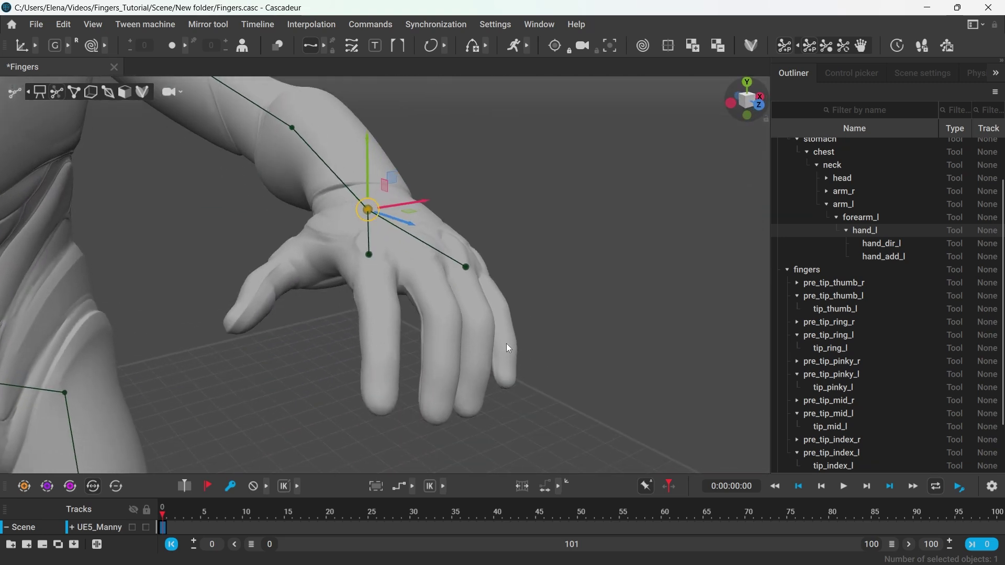
left_click(860, 45)
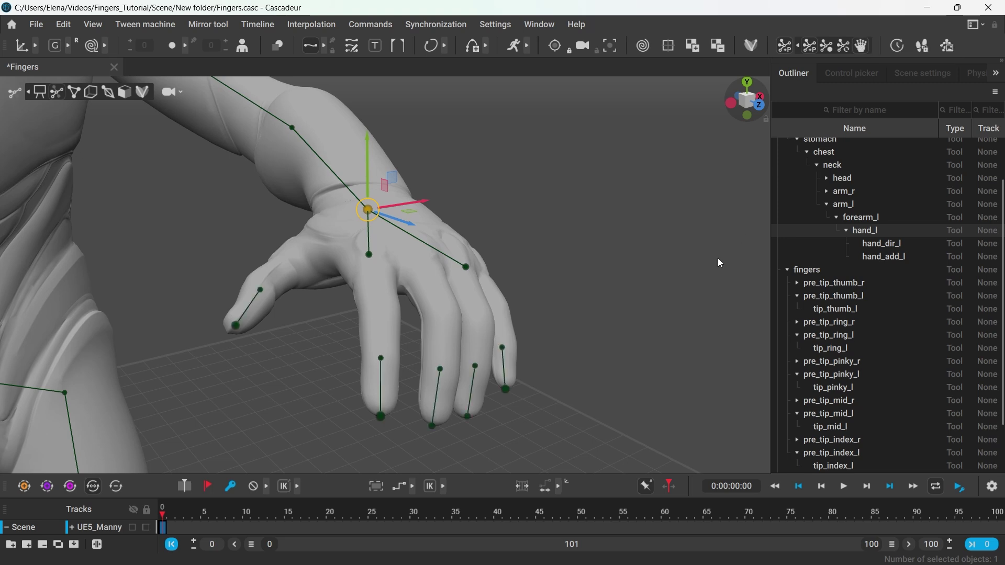
left_click(588, 354)
Move the left index fingertip controller upward and forward to straighten the fingers.
left_click_drag(589, 354, 542, 369, "alt")
right_click_drag(502, 394, 555, 397)
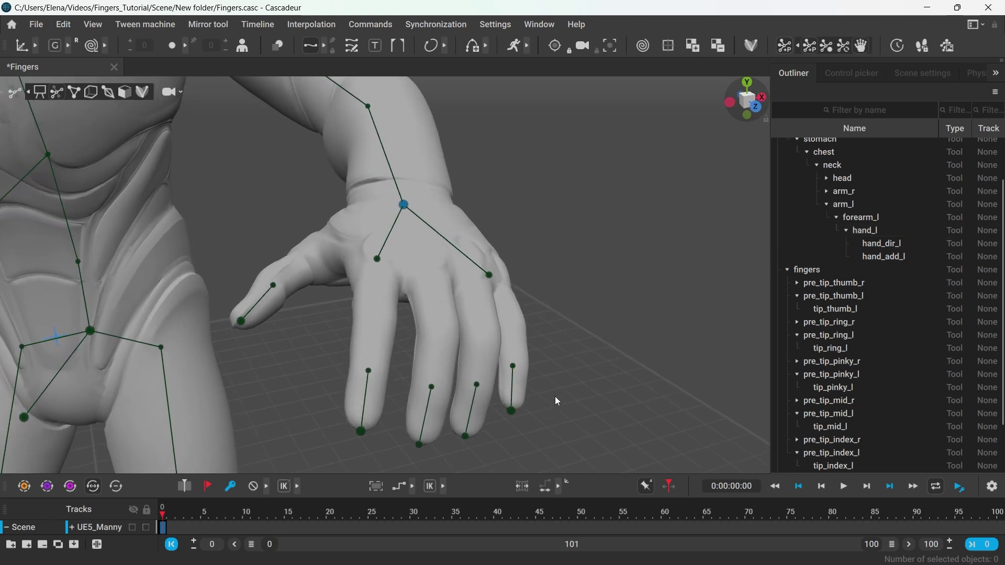
left_click_drag(363, 435, 480, 399)
left_click_drag(527, 379, 514, 414)
left_click_drag(571, 433, 517, 434, "alt")
left_click(538, 398)
left_click_drag(538, 398, 562, 394)
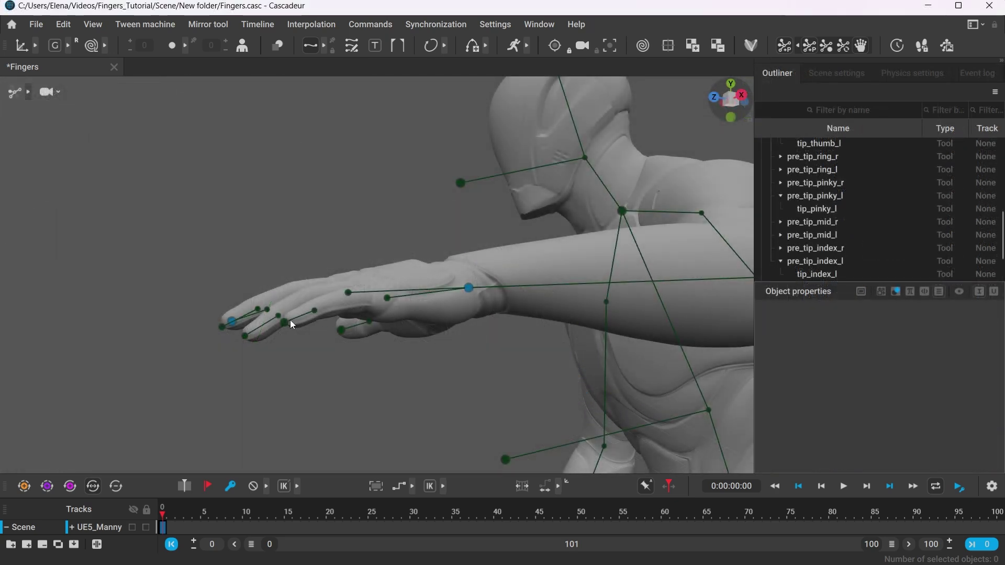
Bend the left pinky down by its fingertip controller and fine-tune the index and pinky tip positions.
left_click(284, 323)
left_click_drag(288, 327, 372, 391)
left_click(397, 407)
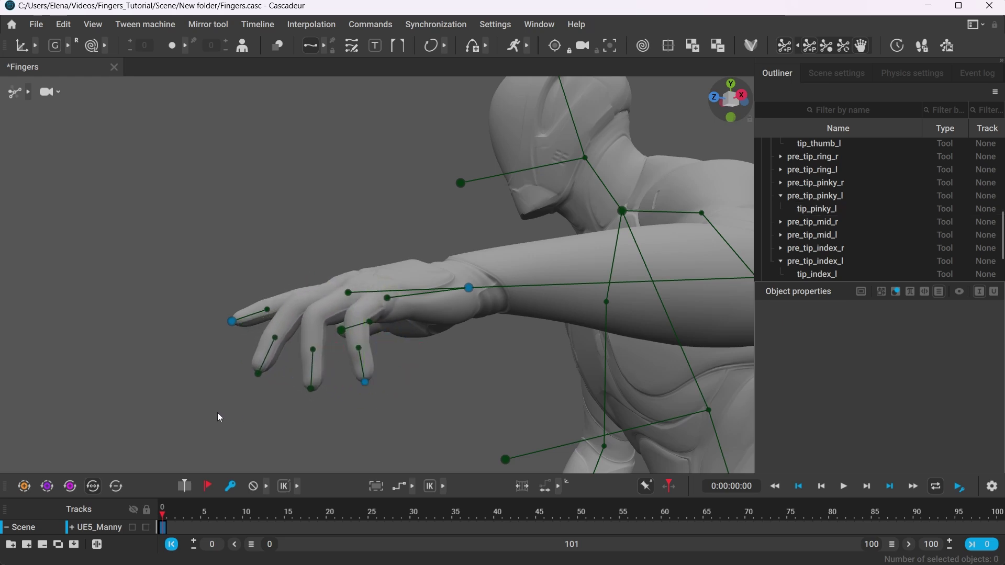
right_click_drag(218, 412, 442, 433, "alt")
middle_click_drag(452, 422, 488, 354, "alt")
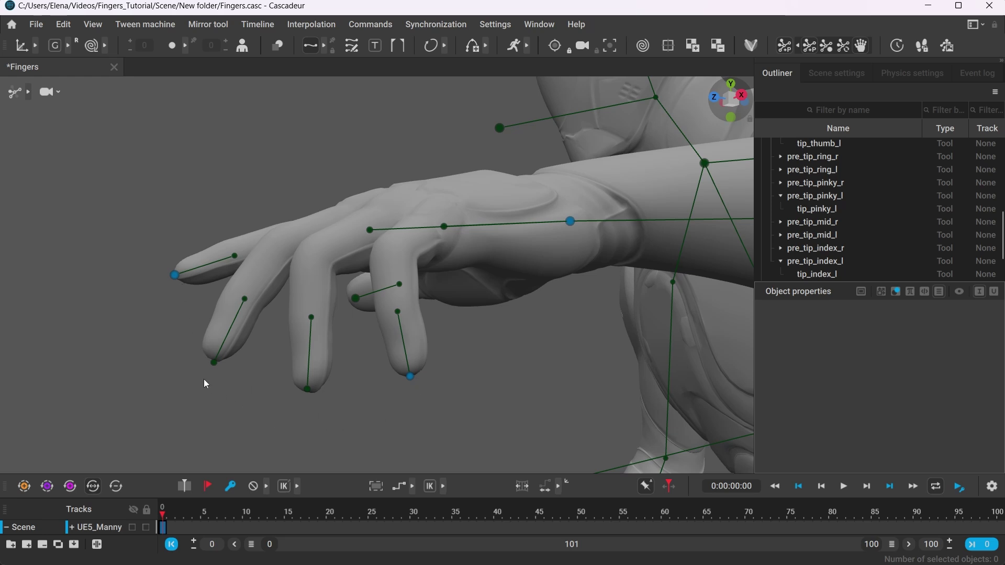
mouse_move(174, 280)
left_mouse_down()
mouse_move(190, 313)
mouse_move(225, 335)
mouse_move(177, 264)
mouse_move(172, 230)
mouse_move(212, 329)
mouse_move(227, 321)
mouse_move(171, 268)
left_mouse_up()
left_click_drag(411, 376, 362, 371)
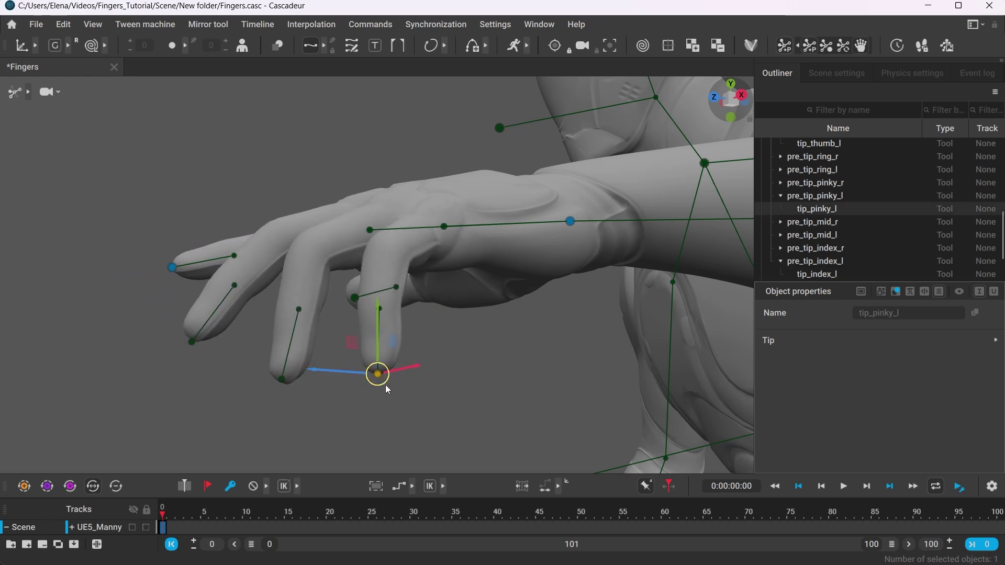
Unlock the left pinky fingertip controller and curl all the fingers downward by moving the index fingertip.
key("shift+z")
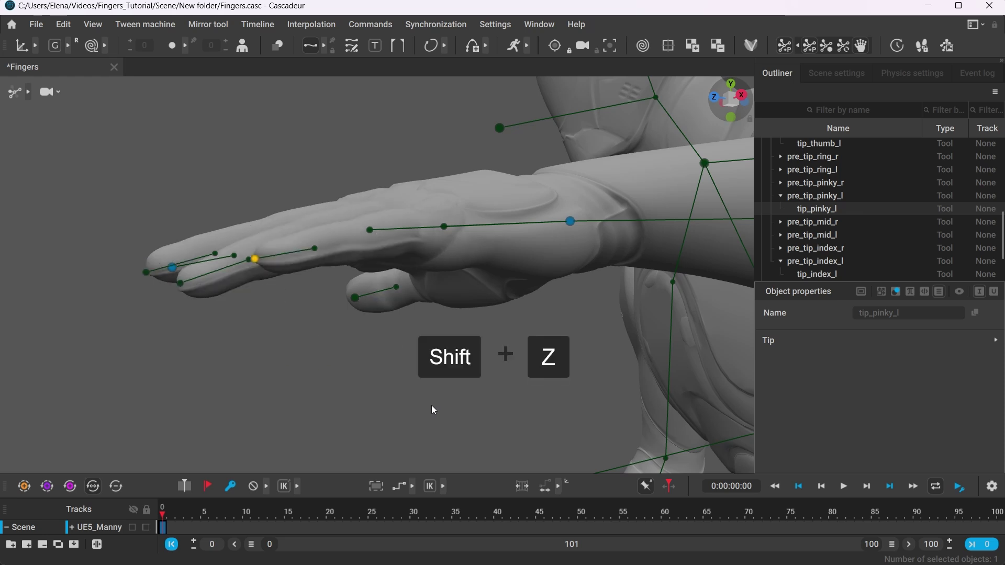
left_click(433, 407)
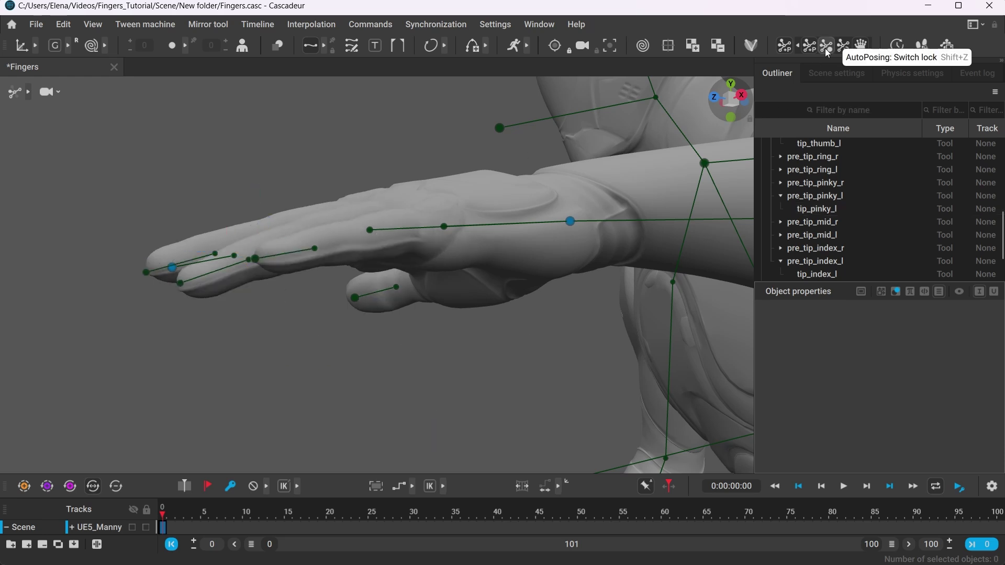
left_click_drag(172, 267, 235, 357)
left_click(189, 327)
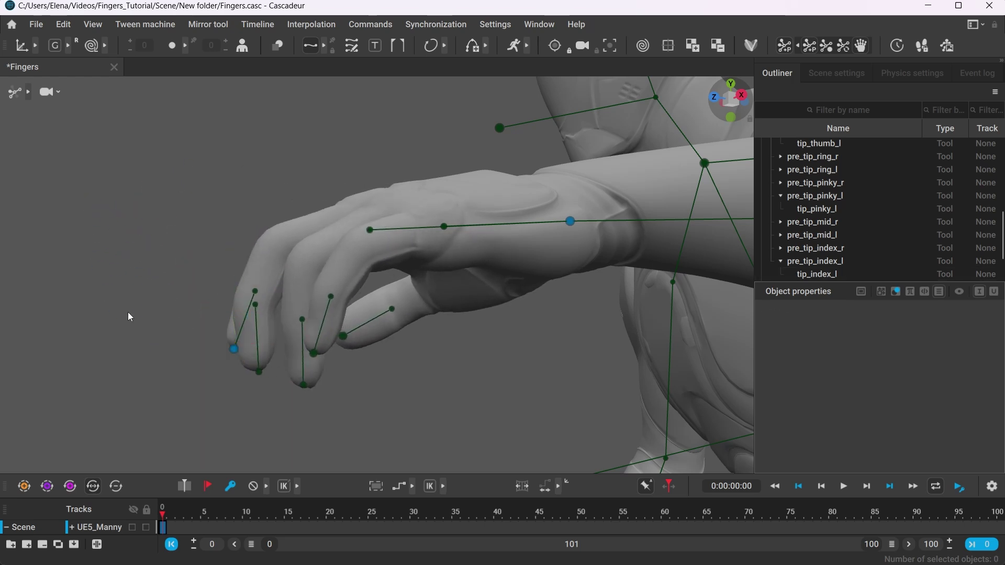
Switch the manipulator to local mode and pull the left index fingertip toward the palm to curl the fingers.
left_click(67, 50)
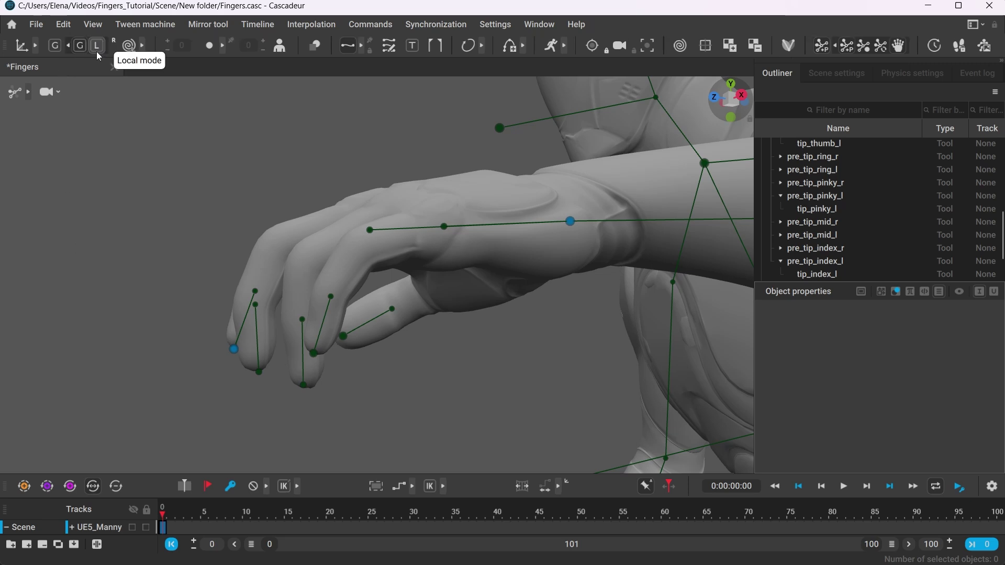
left_click(96, 52)
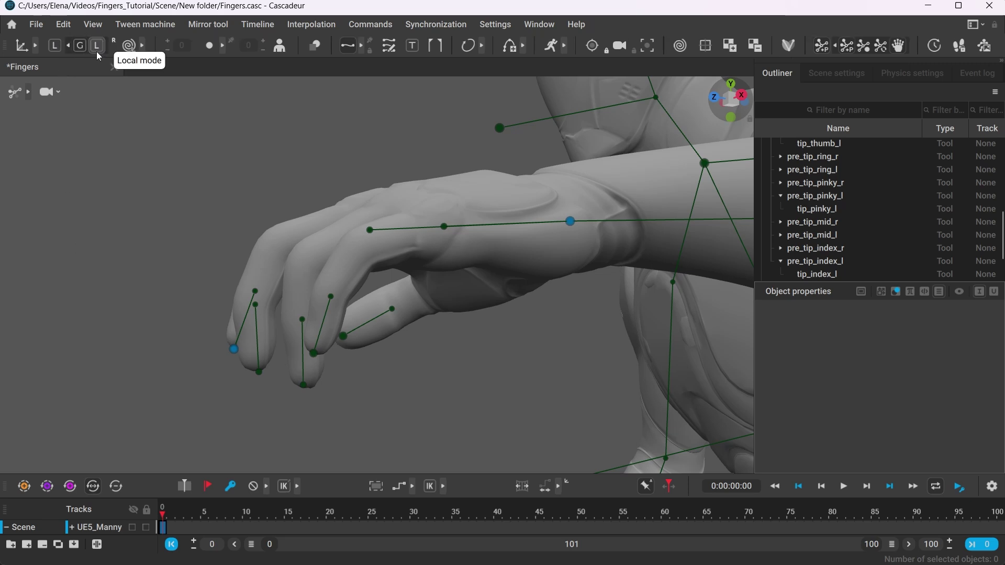
left_click(234, 350)
left_click_drag(233, 358, 362, 353)
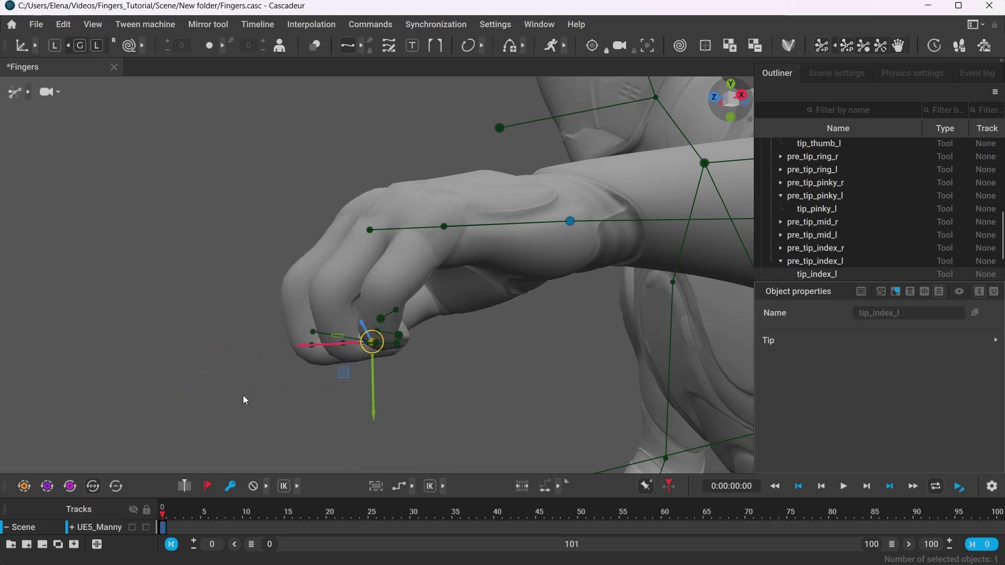
Tuck the left index fingertip into the palm, adjusting it from the side and front to tighten the fist.
left_click_drag(243, 396, 503, 442, "alt")
left_click_drag(412, 347, 376, 288)
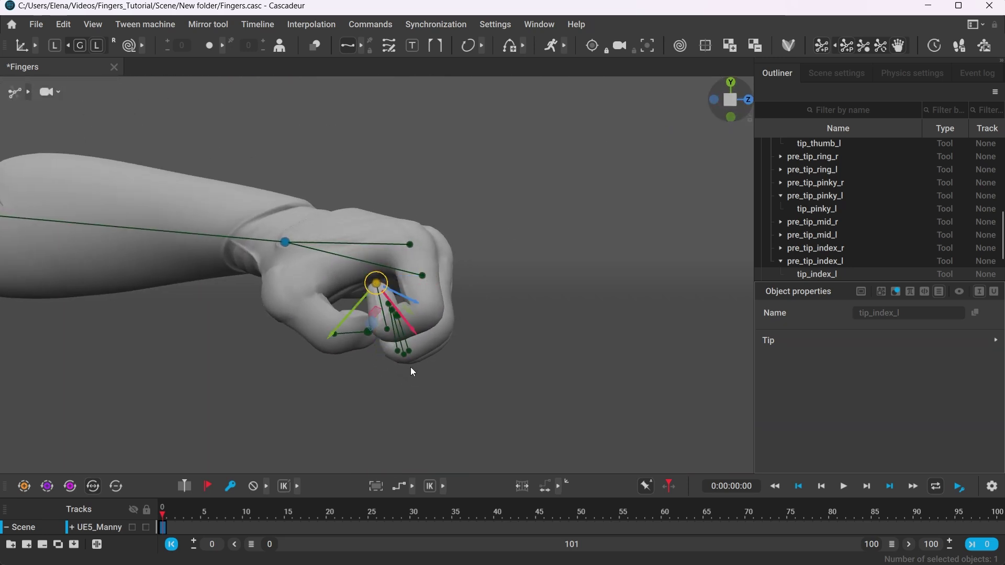
right_click_drag(410, 370, 265, 352)
left_click_drag(419, 288, 438, 286)
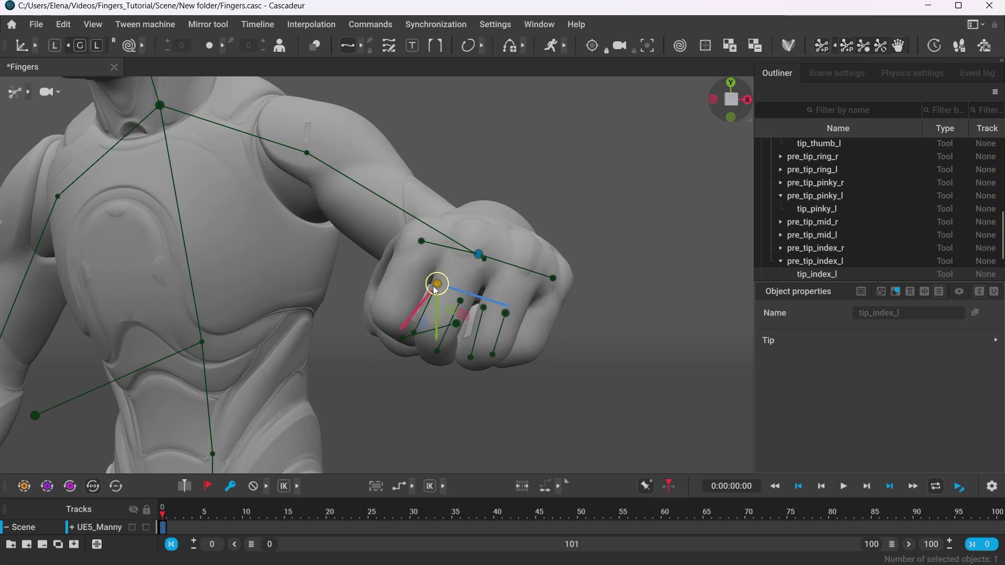
right_click_drag(395, 404, 523, 406)
left_click_drag(387, 294, 362, 293)
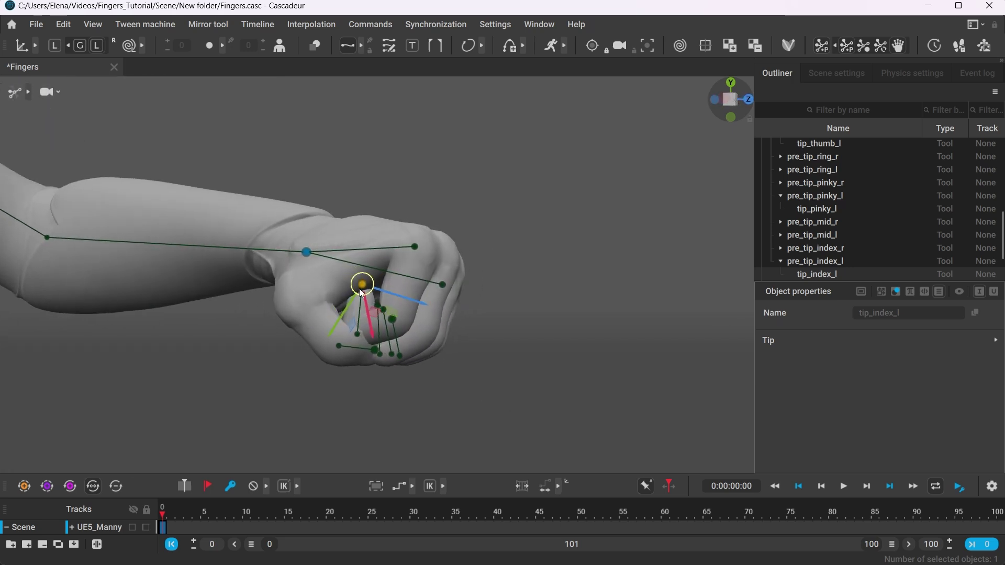
Move the left thumb tip controller across the curled fingers to close the fist.
left_click(369, 409)
left_click_drag(368, 419, 322, 397, "alt")
right_click_drag(323, 397, 457, 473, "alt")
middle_click_drag(459, 476, 440, 362)
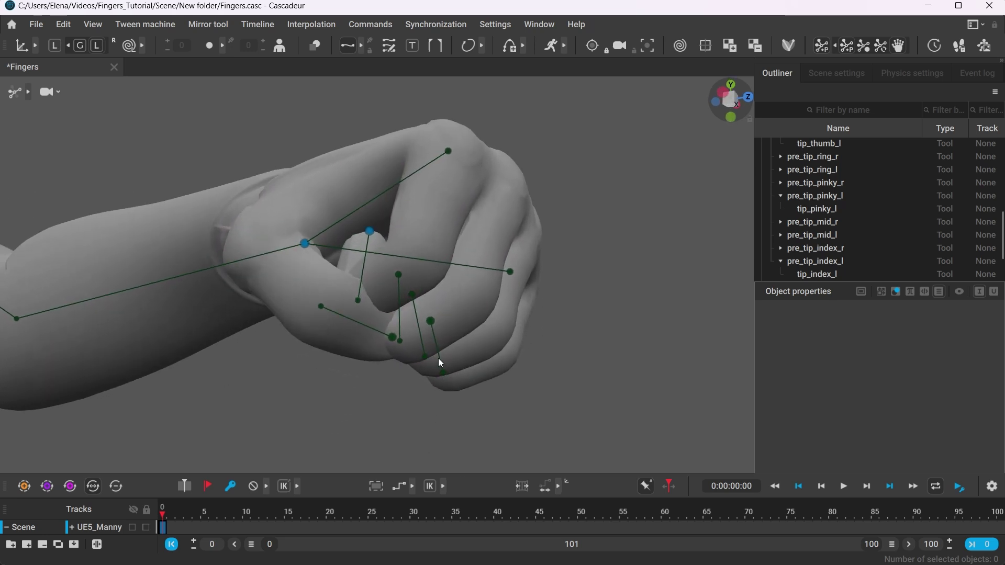
left_click_drag(395, 343, 415, 382)
left_click(344, 453)
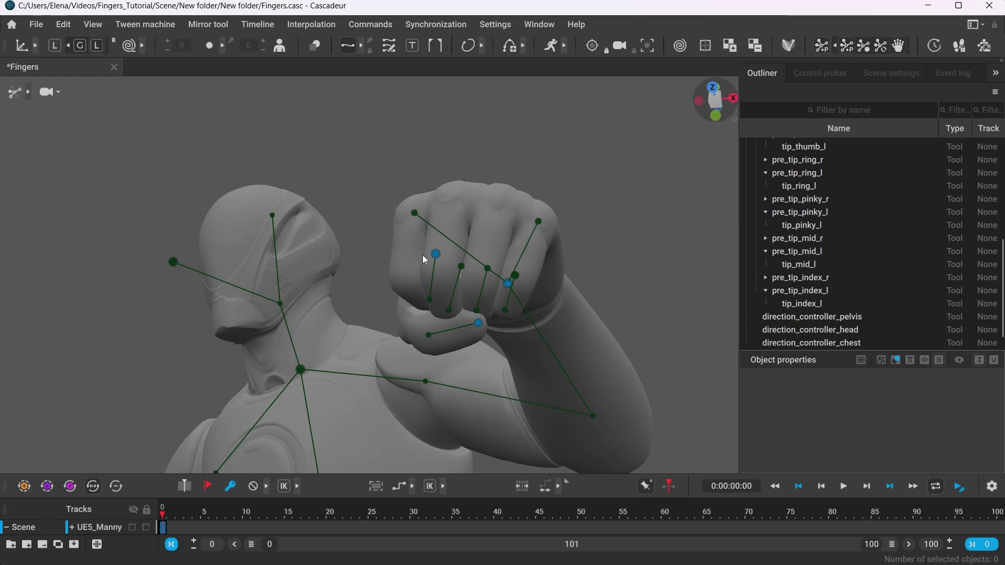
Lock the left middle, ring and pinky fingertip controllers together in their curled position.
left_click(461, 265, "shift")
left_click(488, 268, "shift")
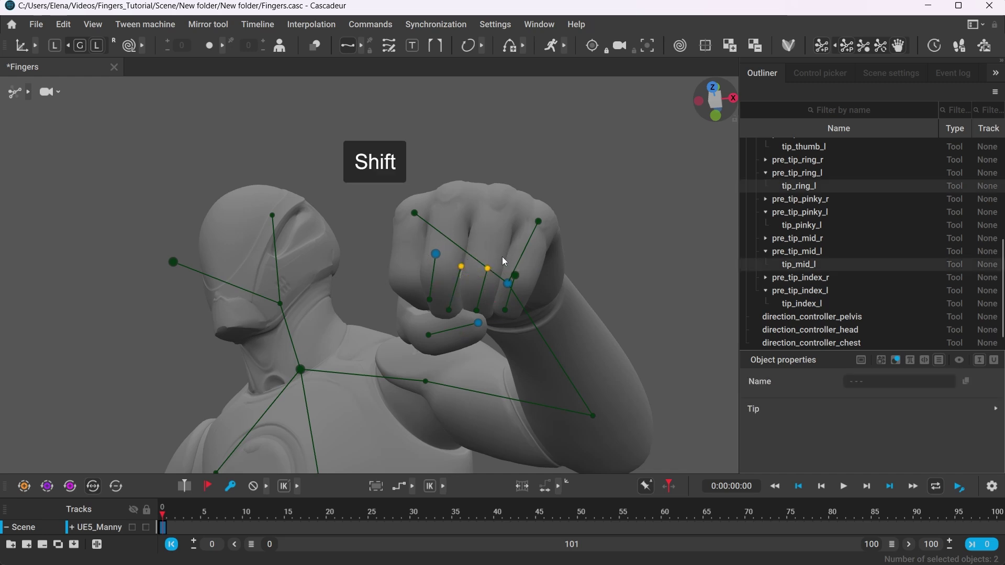
left_click(517, 275, "shift")
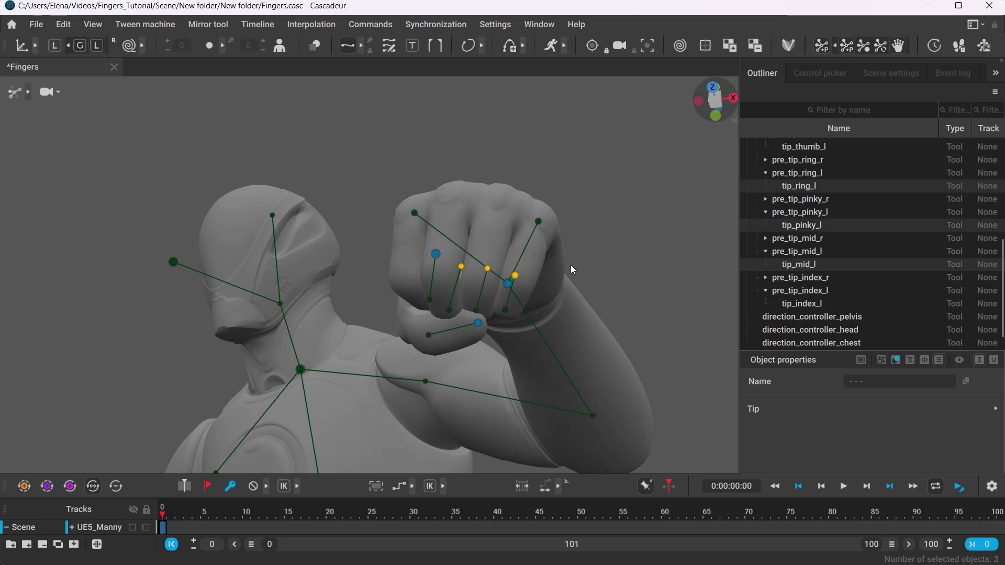
key("shift+z")
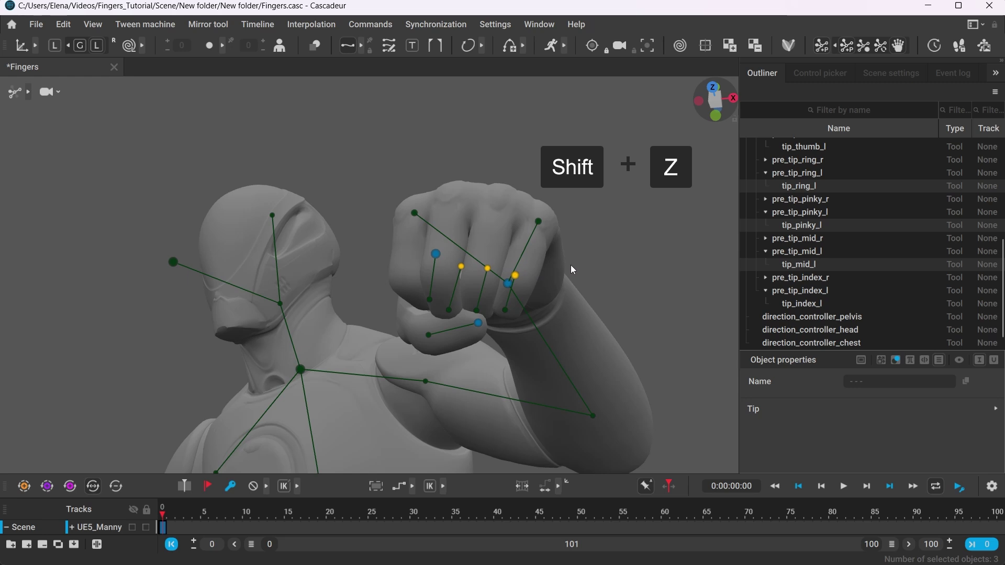
left_click(571, 266)
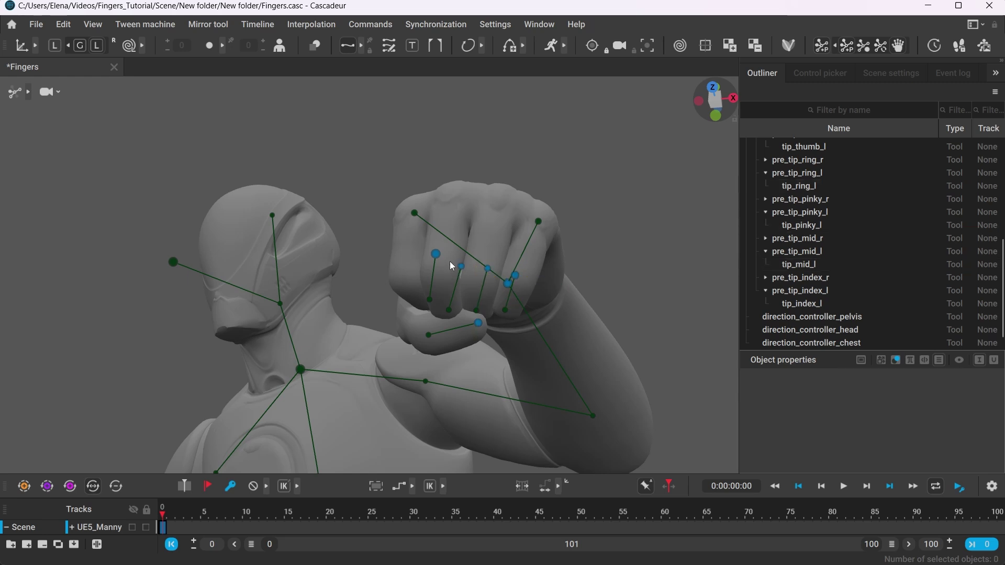
Extend the left index finger forward out of the fist by moving its fingertip controller.
left_click(435, 254)
left_click_drag(421, 279, 416, 368)
left_click_drag(365, 304, 239, 60)
left_click_drag(314, 169, 314, 108)
left_click(389, 303)
left_click_drag(388, 303, 441, 388, "alt")
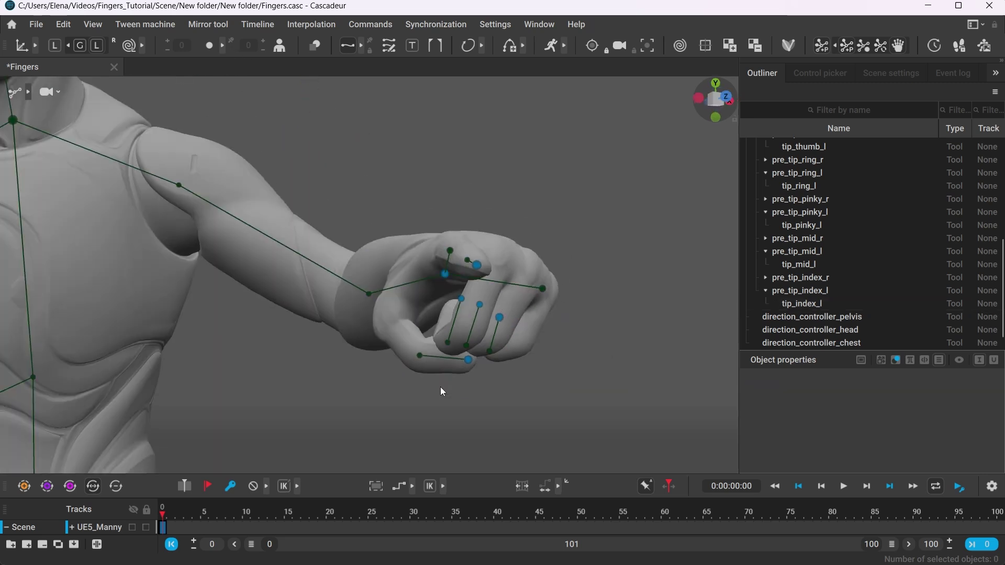
Select the left ring, middle and pinky fingertip controllers together using the control picker.
right_click_drag(440, 387, 321, 356)
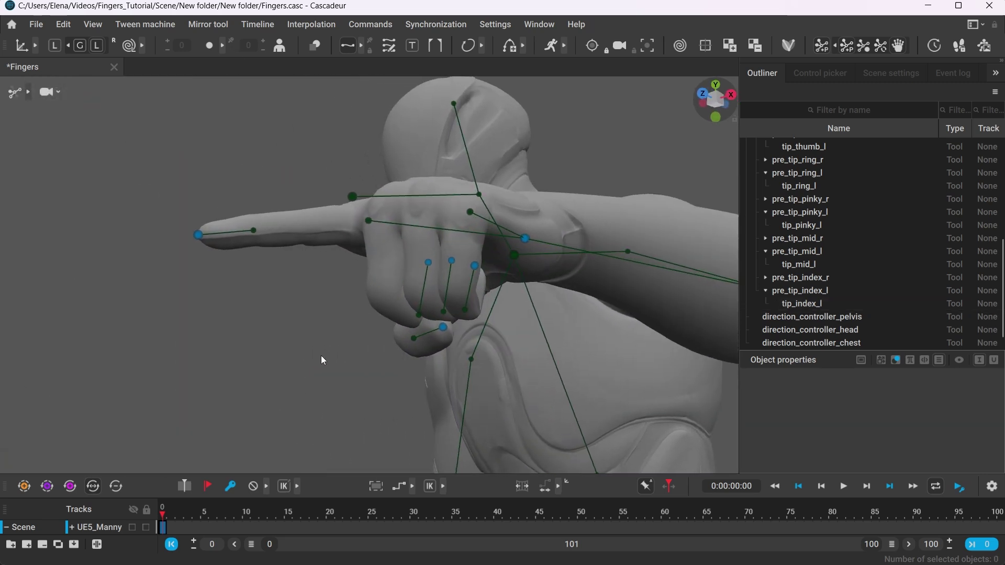
left_click(830, 79)
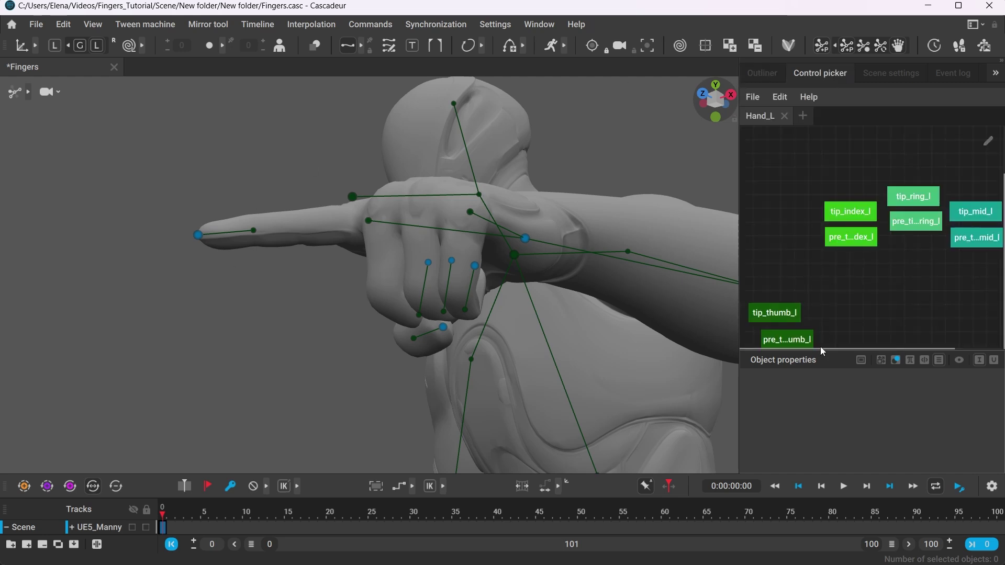
left_click_drag(823, 348, 875, 349)
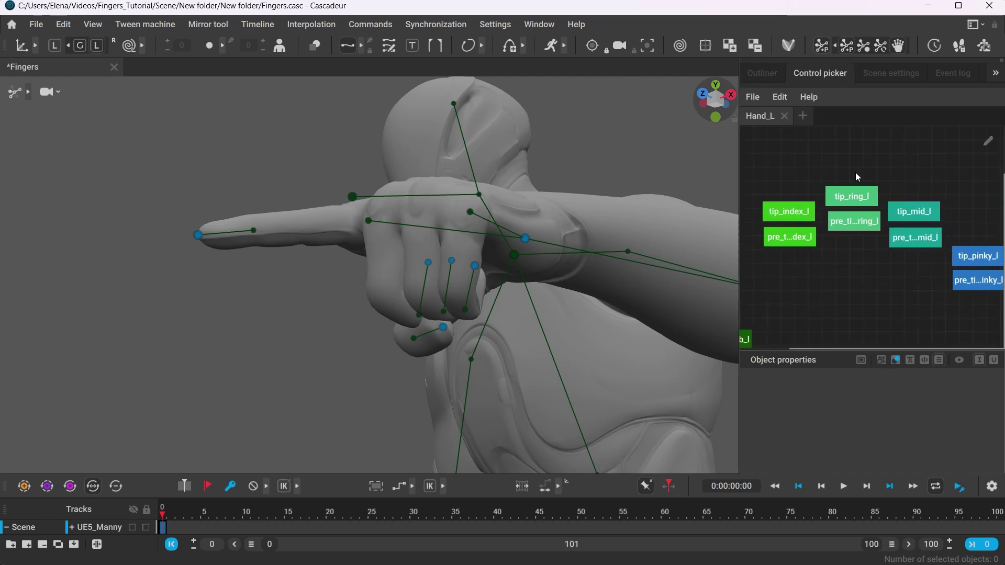
left_click_drag(833, 179, 969, 308)
left_click(882, 238)
left_click(856, 199)
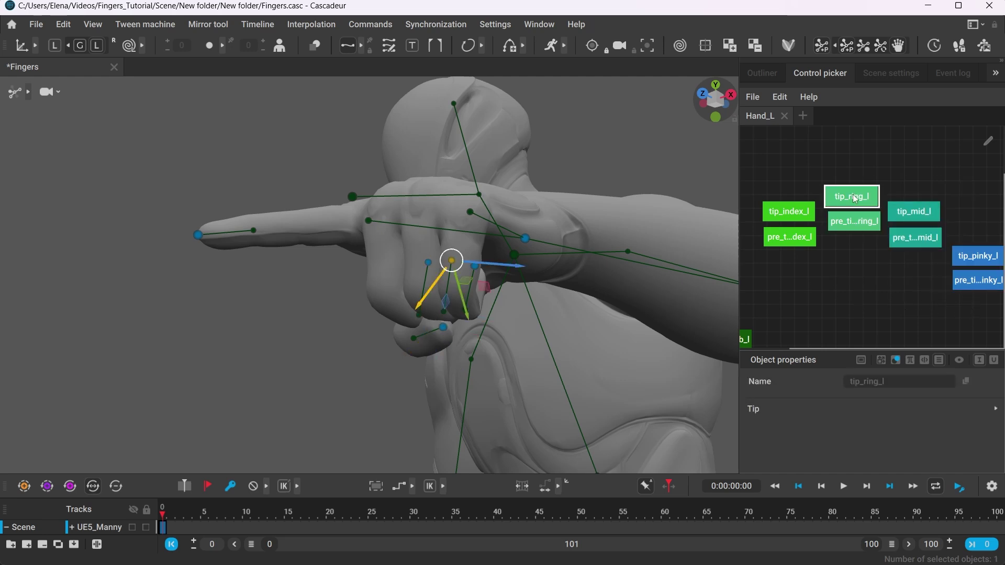
left_click(914, 211, "shift")
left_click(976, 256, "shift")
key("shift+z")
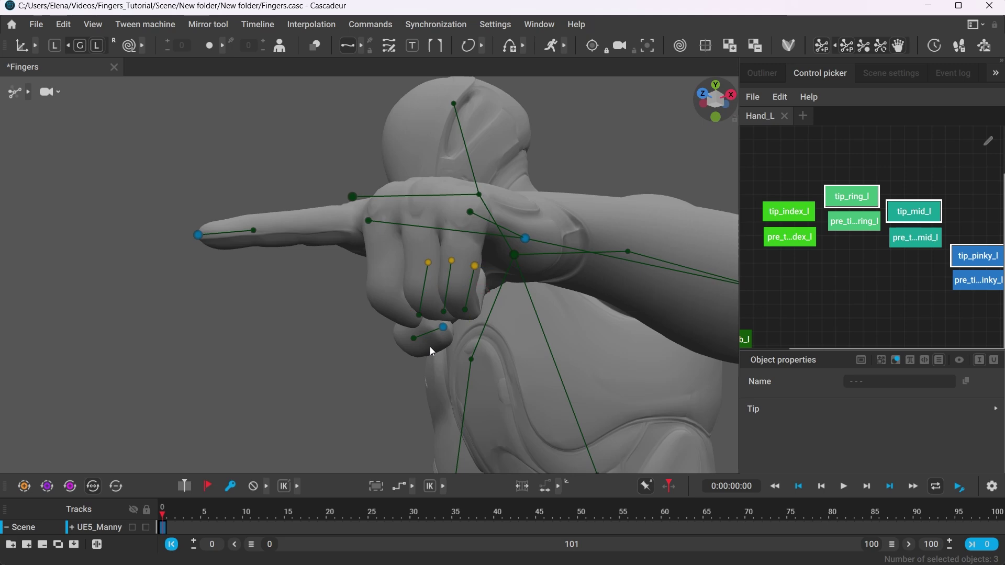
key("shift+z")
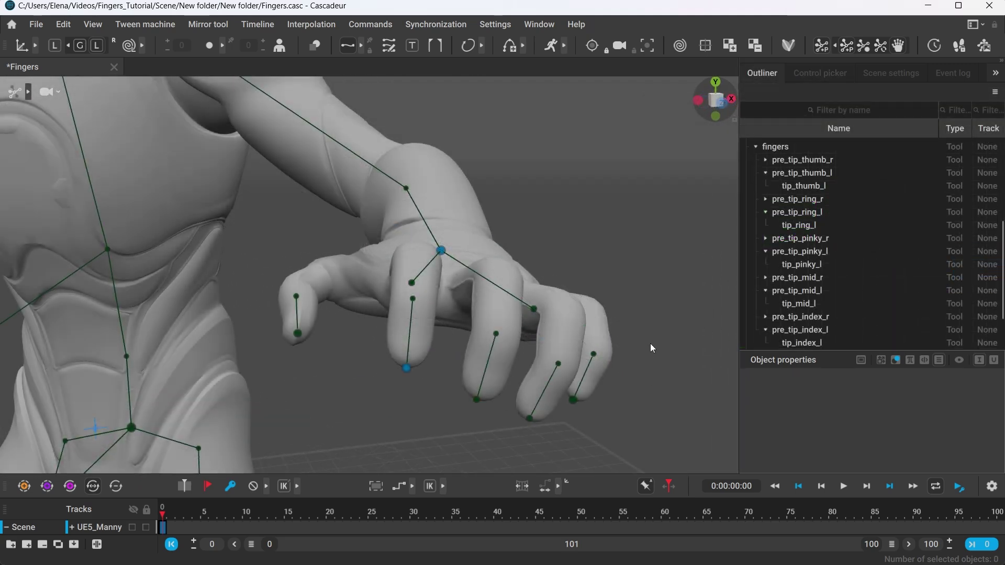
Shift the left middle and index pre-tip controllers sideways to adjust how the two fingers bend.
left_click(495, 334)
mouse_move(529, 341)
left_mouse_down()
mouse_move(538, 344)
mouse_move(515, 340)
mouse_move(533, 342)
left_mouse_up()
left_click(413, 298)
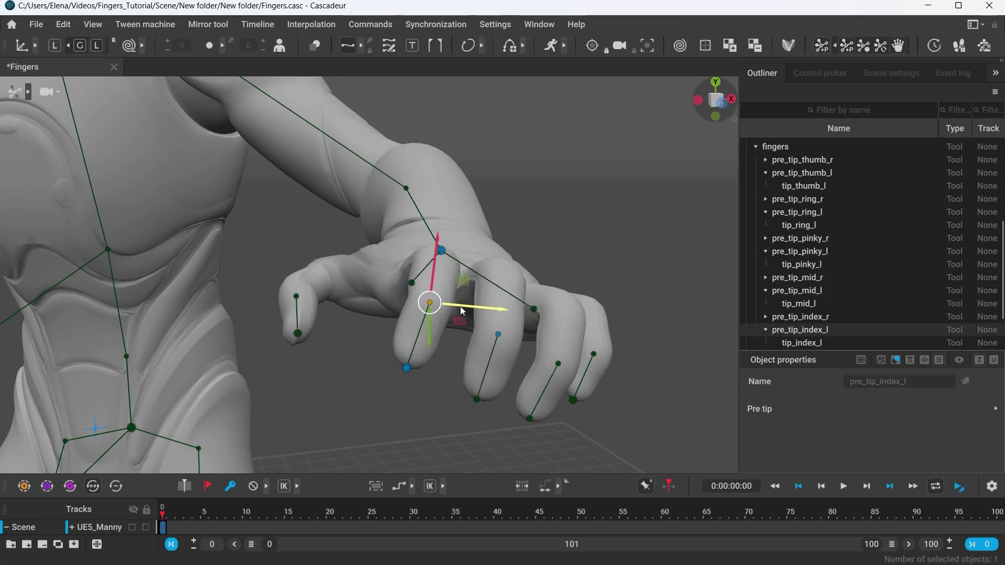
Rotate the left middle finger's pre-tip controller, then adjust the finger with its pre-tip and tip controllers selected together.
left_click(497, 333)
key("e")
left_click_drag(514, 352, 489, 402)
left_click(488, 403)
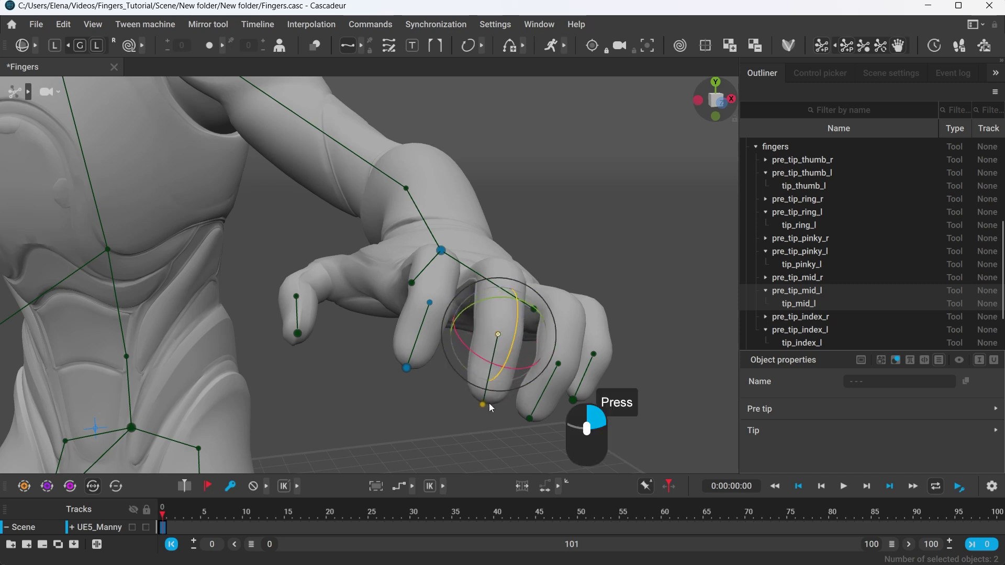
mouse_move(486, 405)
left_mouse_down()
mouse_move(500, 392)
mouse_move(501, 412)
mouse_move(505, 390)
mouse_move(497, 408)
left_mouse_up()
left_click_drag(403, 440, 267, 412, "alt")
left_click_drag(201, 373, 162, 330)
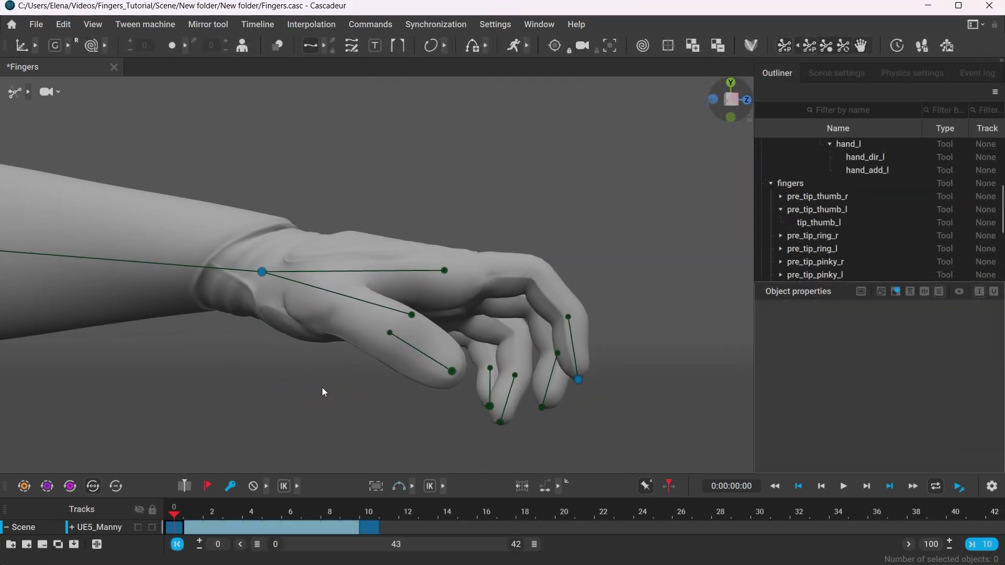
Lock the left index fingertip controller in its current position.
right_click_drag(323, 392, 296, 421)
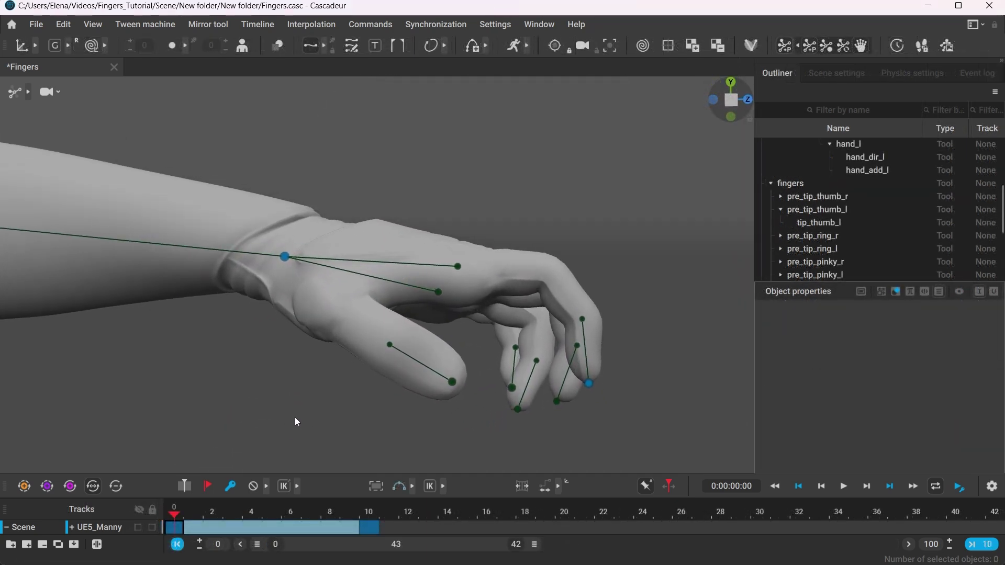
left_click(589, 385)
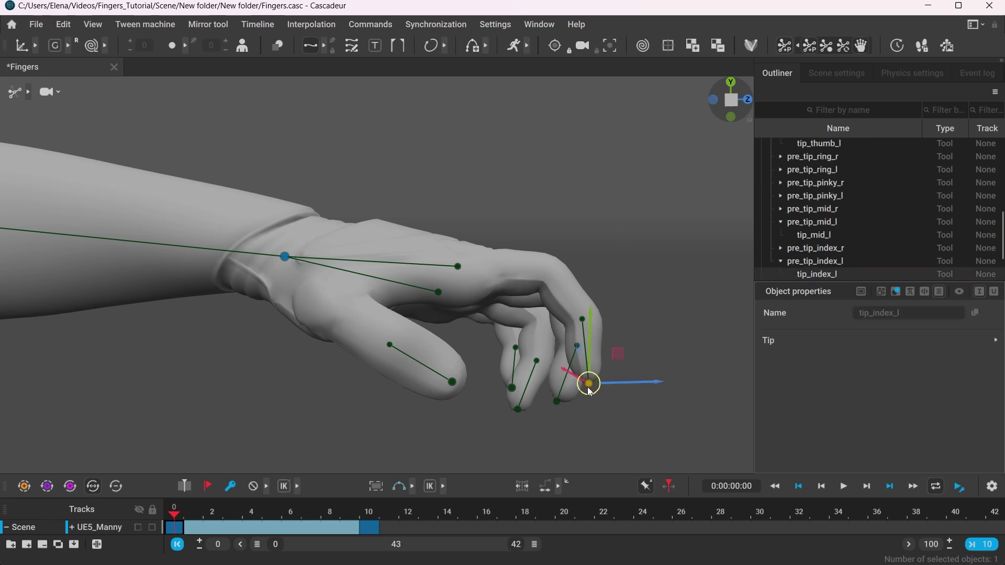
key("r")
left_click(593, 419)
middle_click_drag(577, 433, 379, 381, "alt")
right_click_drag(379, 381, 590, 423, "alt")
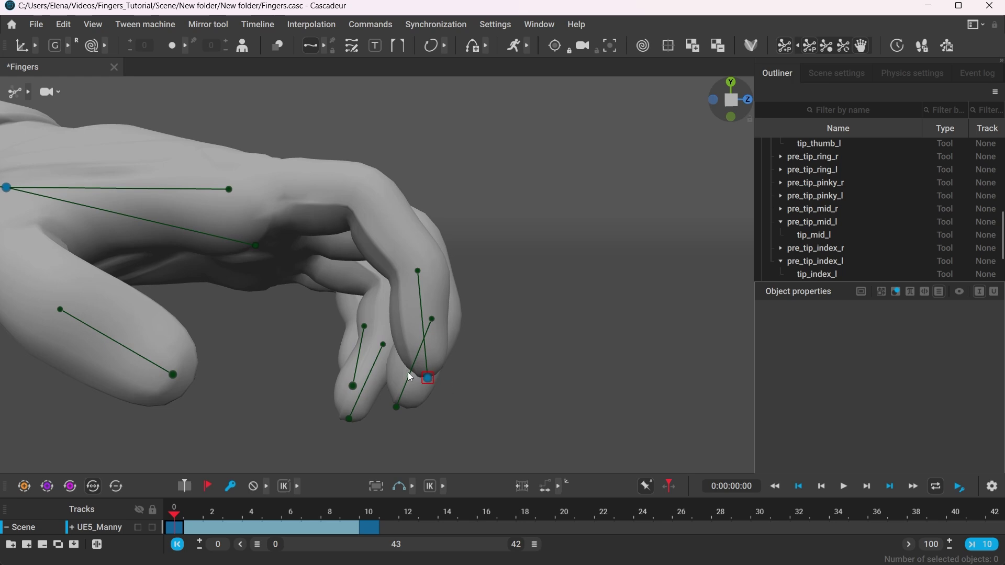
Move and rotate the left hand controller around the locked index fingertip, and scrub through the timeline to preview the motion.
right_click_drag(401, 387, 237, 360)
left_click(265, 175)
right_click_drag(234, 288, 315, 256)
left_click_drag(316, 236, 269, 311)
key("e")
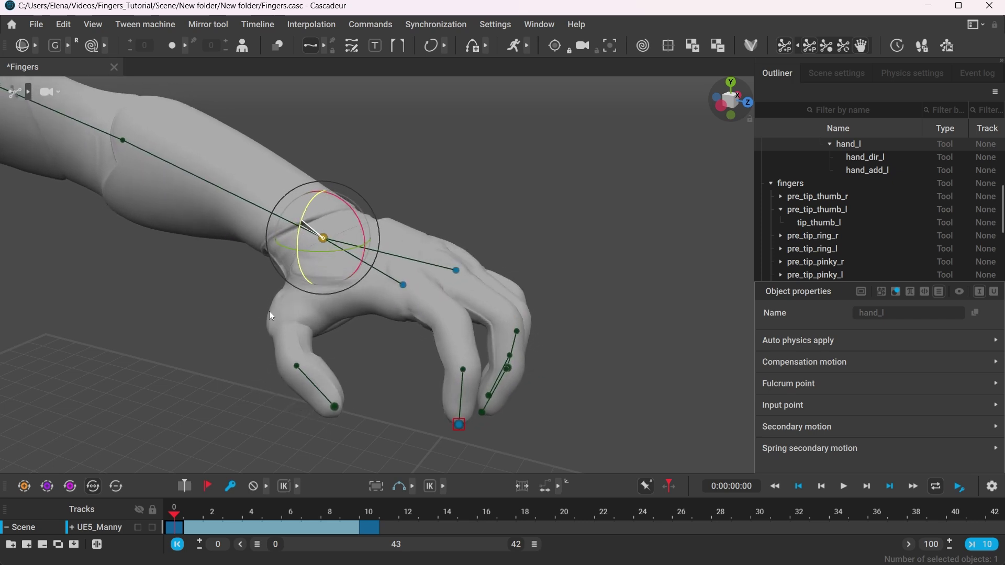
left_click(234, 363)
left_click_drag(194, 510, 344, 519)
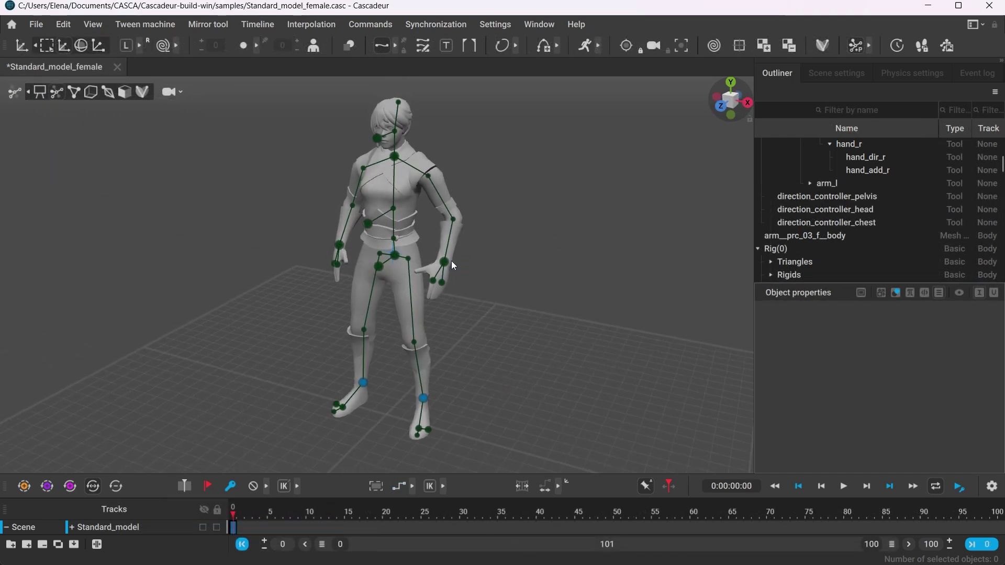
Raise the female model's left hand in front of the body and switch to the box controllers around the fingers.
left_click(412, 270)
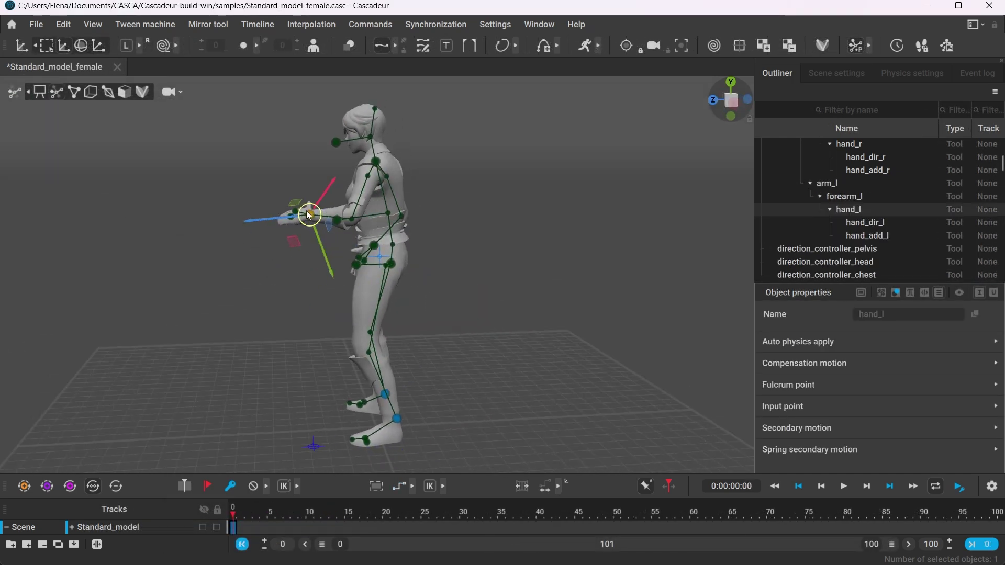
left_click(307, 222)
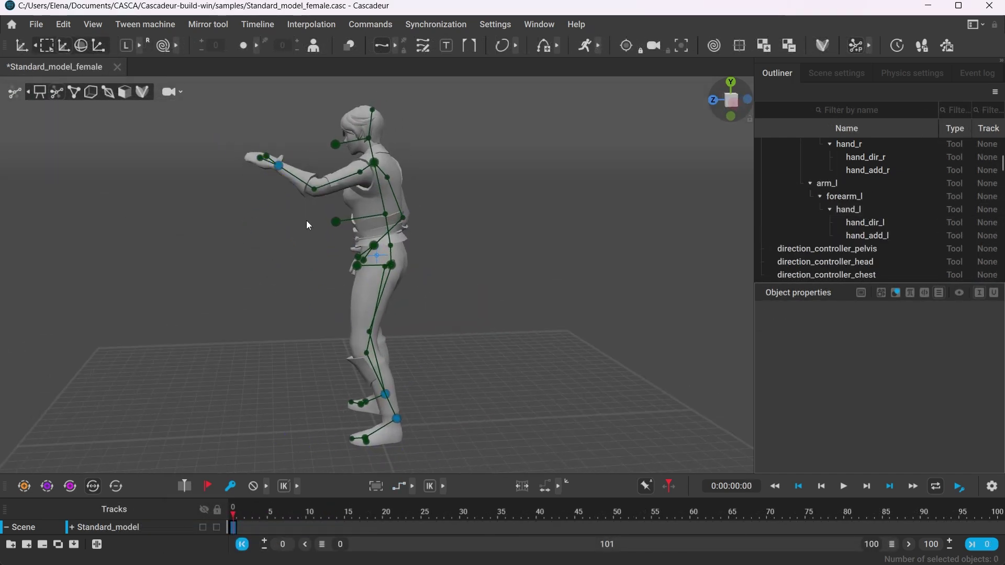
left_click(90, 94)
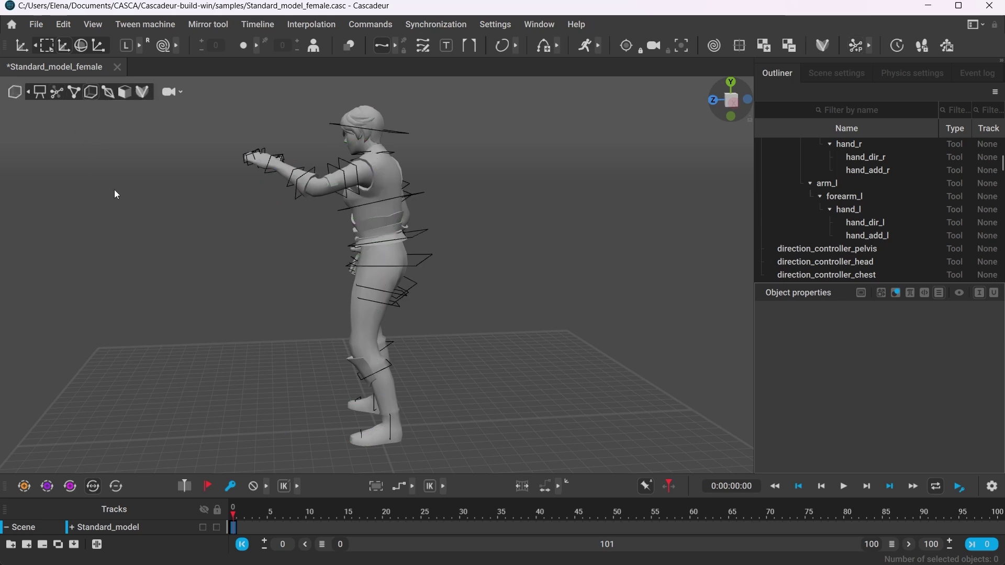
right_click_drag(201, 257, 265, 316)
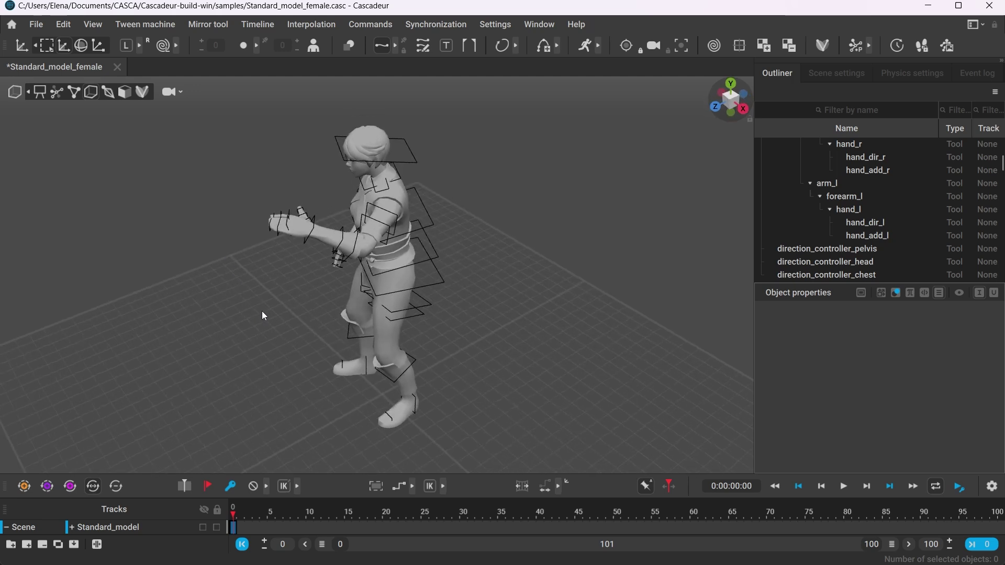
right_click_drag(158, 274, 502, 293, "alt")
middle_click_drag(224, 168, 262, 268, "alt")
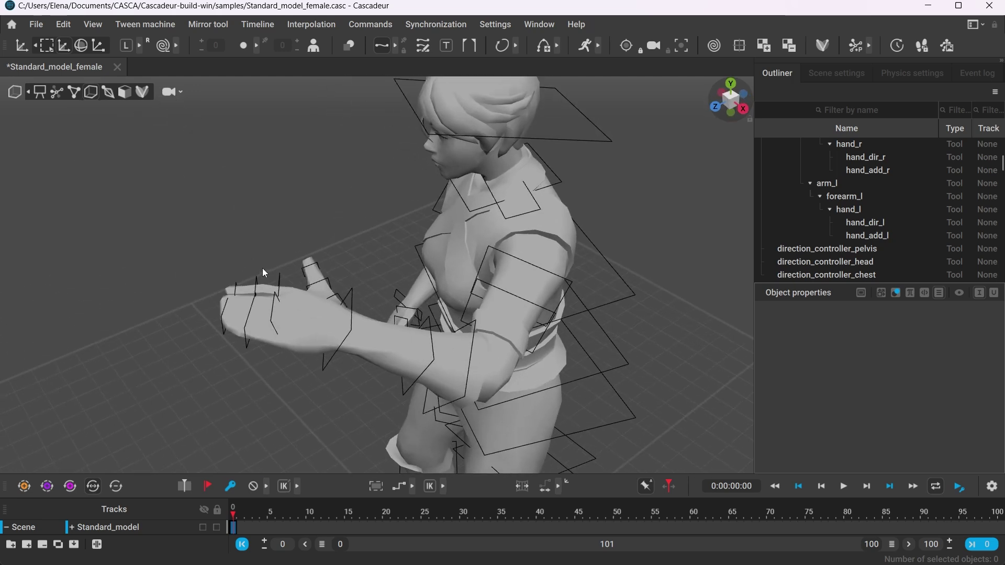
right_click_drag(262, 268, 375, 277, "alt")
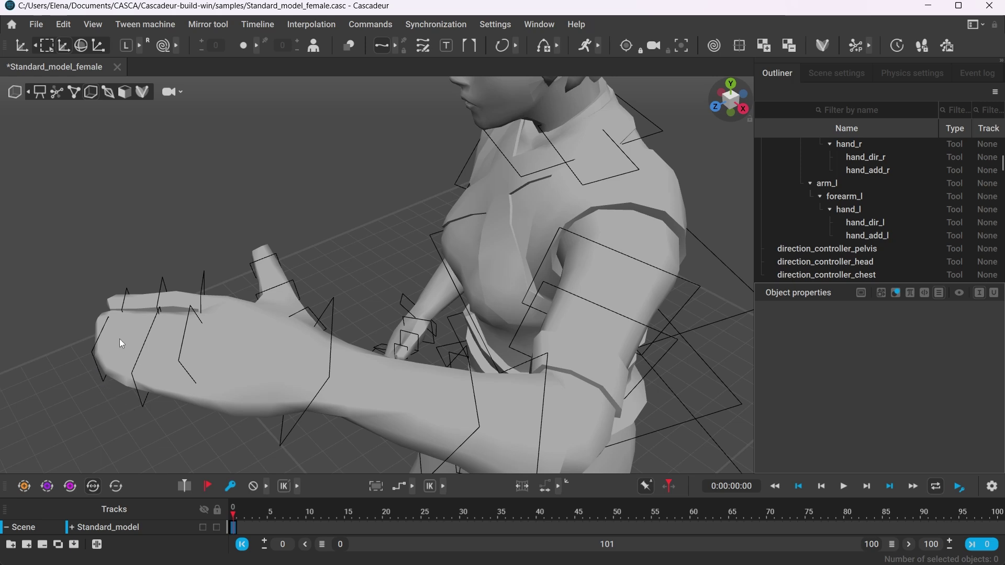
Try to move the left main fingers' second box, f_main2_Box_l, outward along its axis.
left_click(140, 347)
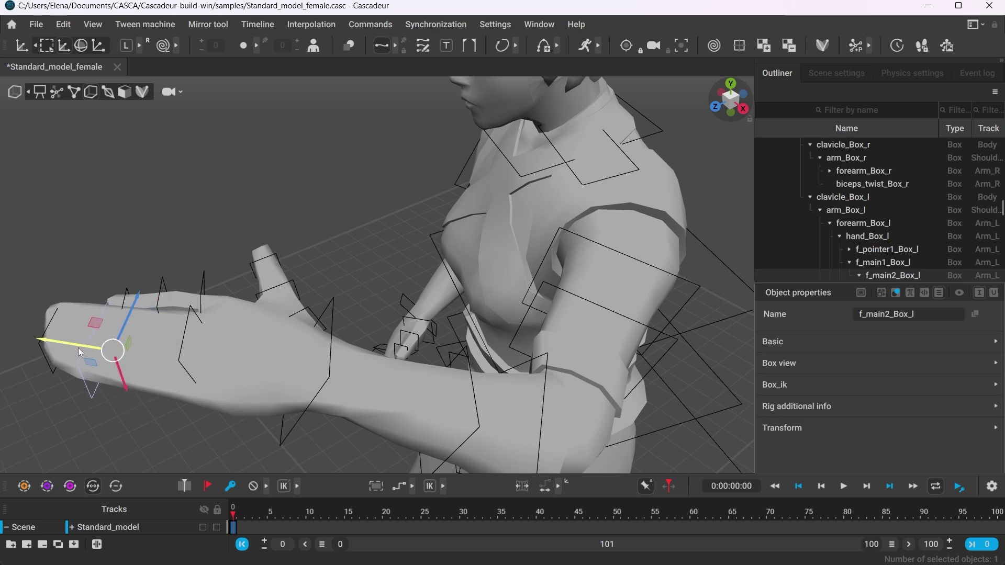
left_click_drag(80, 352, 141, 432)
key("ctrl+z")
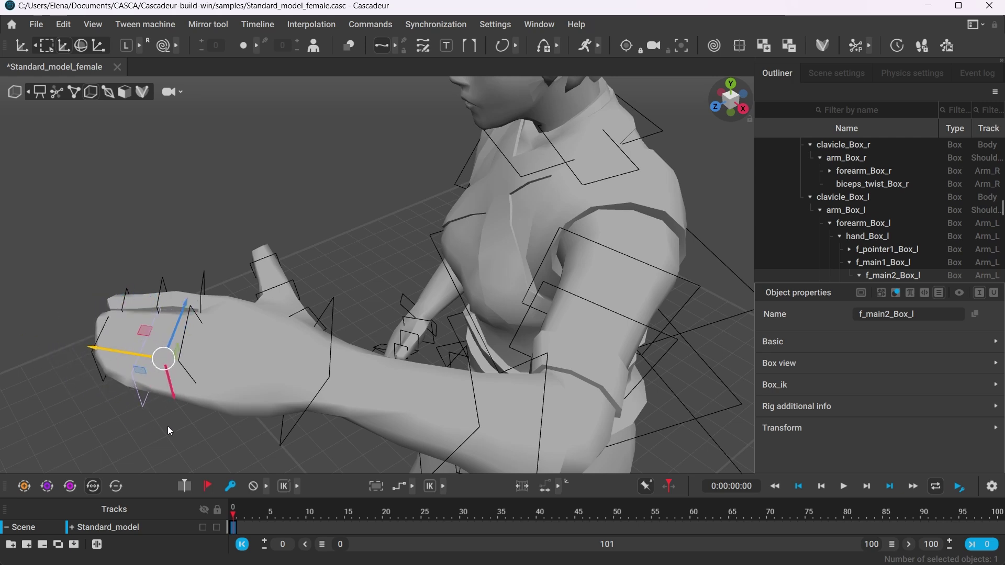
left_click(168, 426)
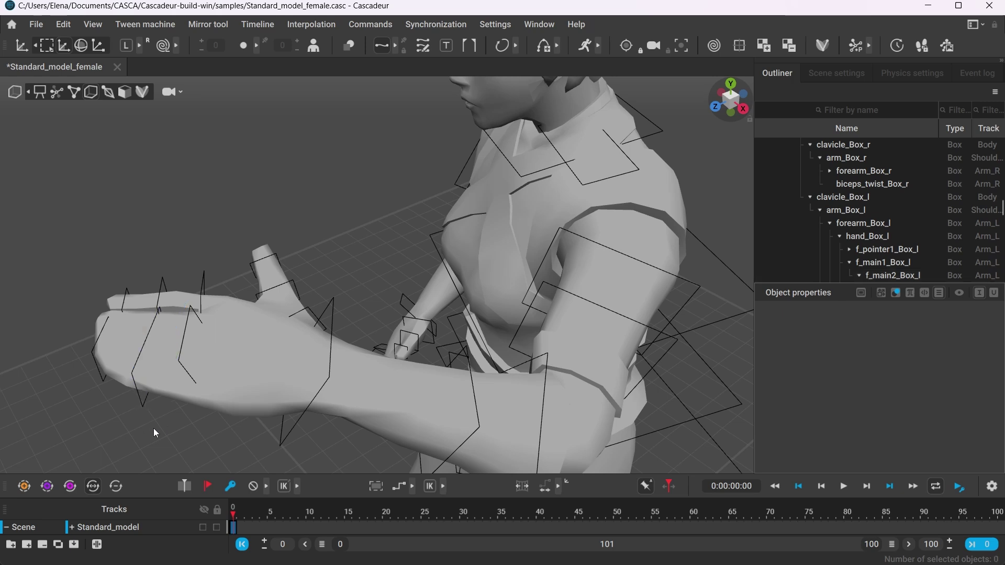
Rotate the left main finger boxes slightly, first as a whole chain and then from the second segment onward.
left_click(186, 337)
key("e")
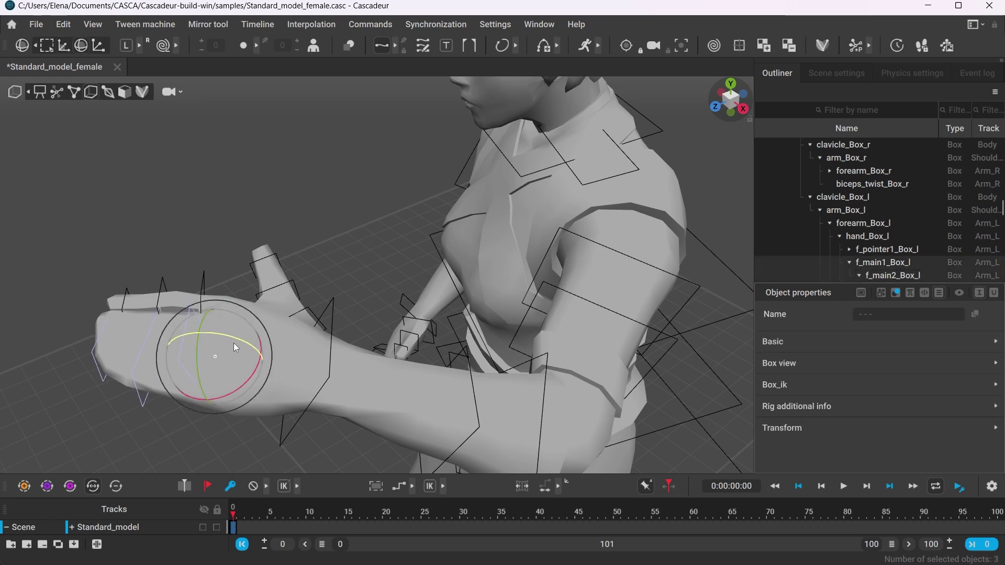
mouse_move(233, 343)
left_mouse_down()
mouse_move(205, 330)
mouse_move(228, 339)
left_mouse_up()
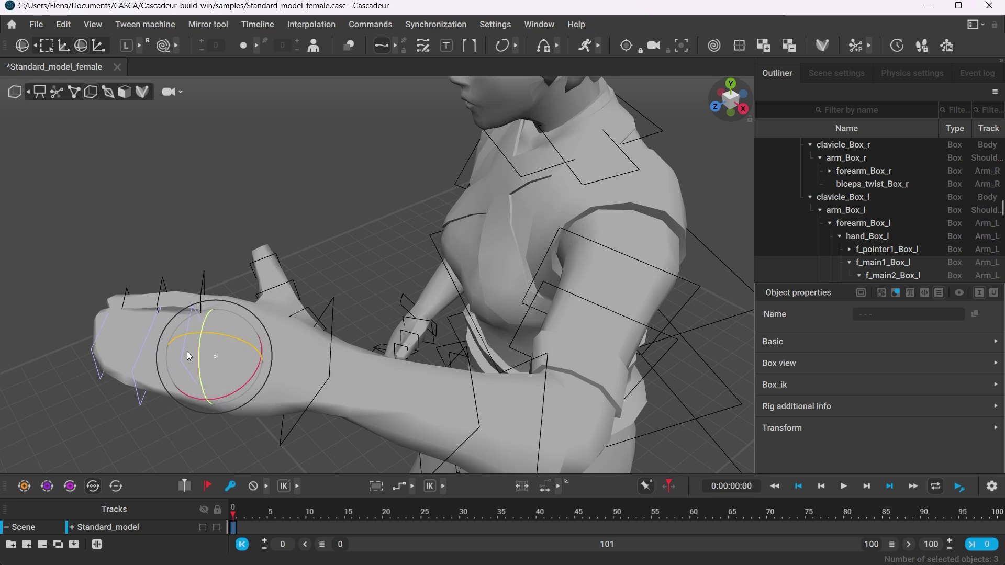
left_click(145, 340)
mouse_move(167, 333)
left_mouse_down()
mouse_move(139, 323)
mouse_move(168, 342)
left_mouse_up()
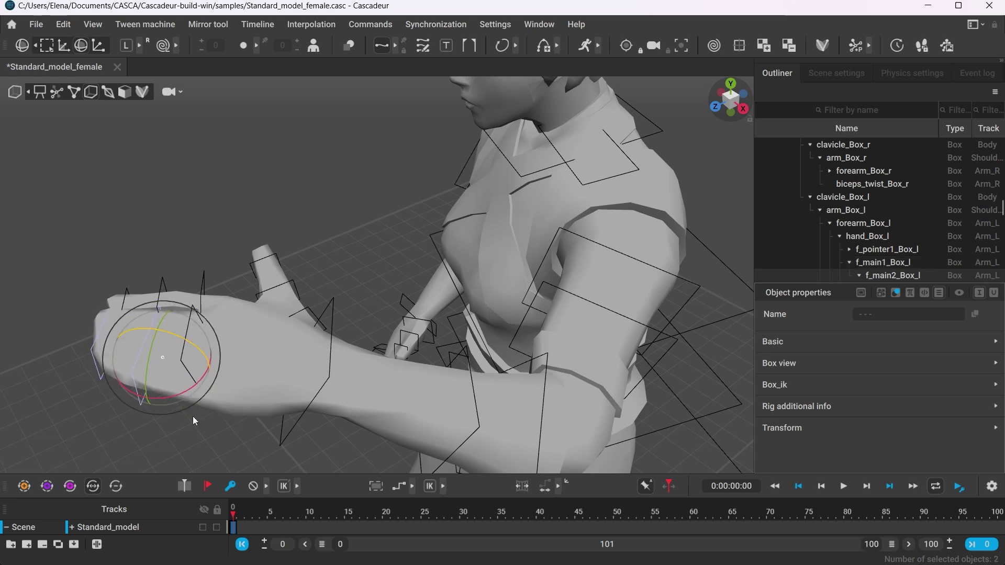
left_click(204, 431)
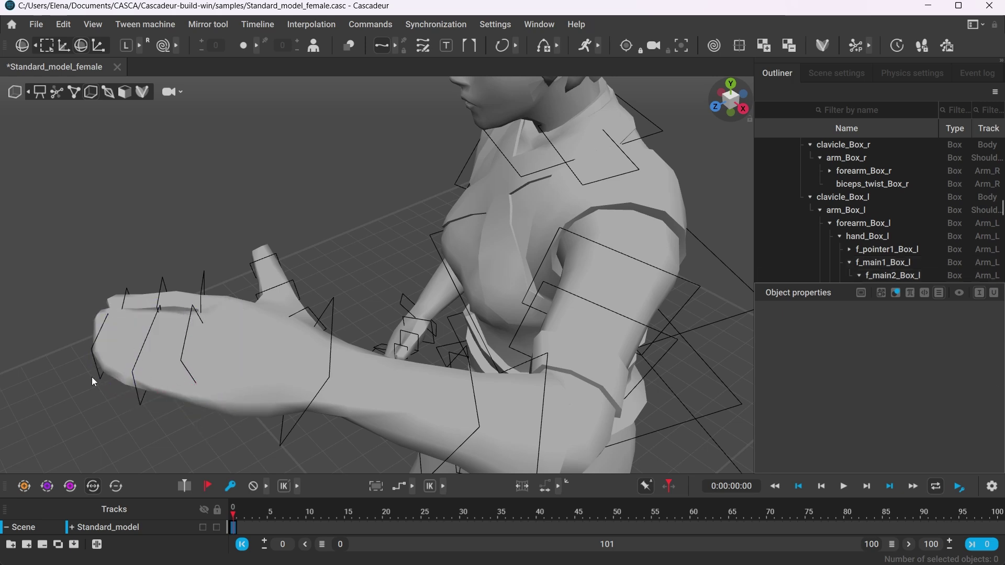
Enable Local tail mode for the left main finger chain and curl all its segments into the palm by rotation.
double_click(189, 339)
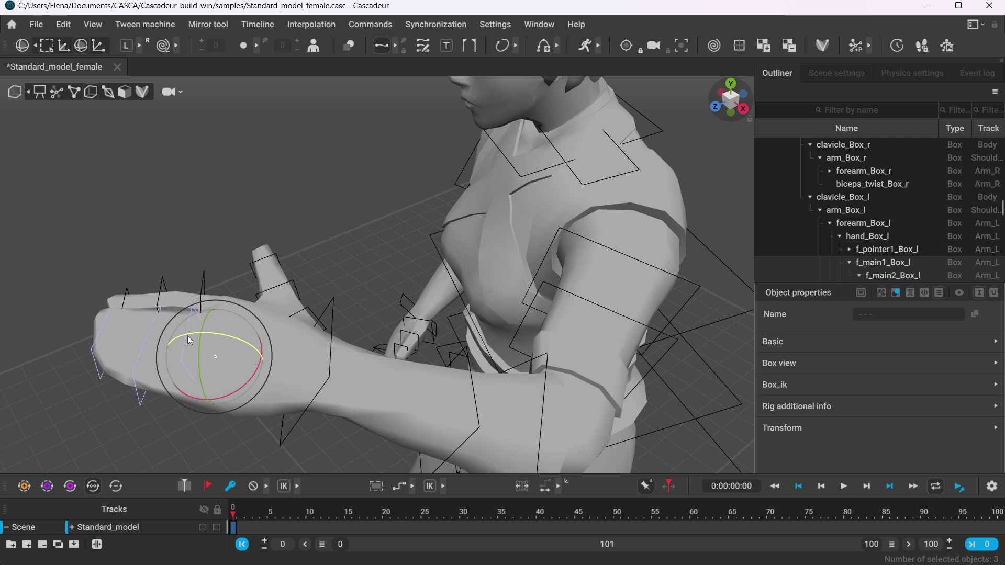
left_click(160, 53)
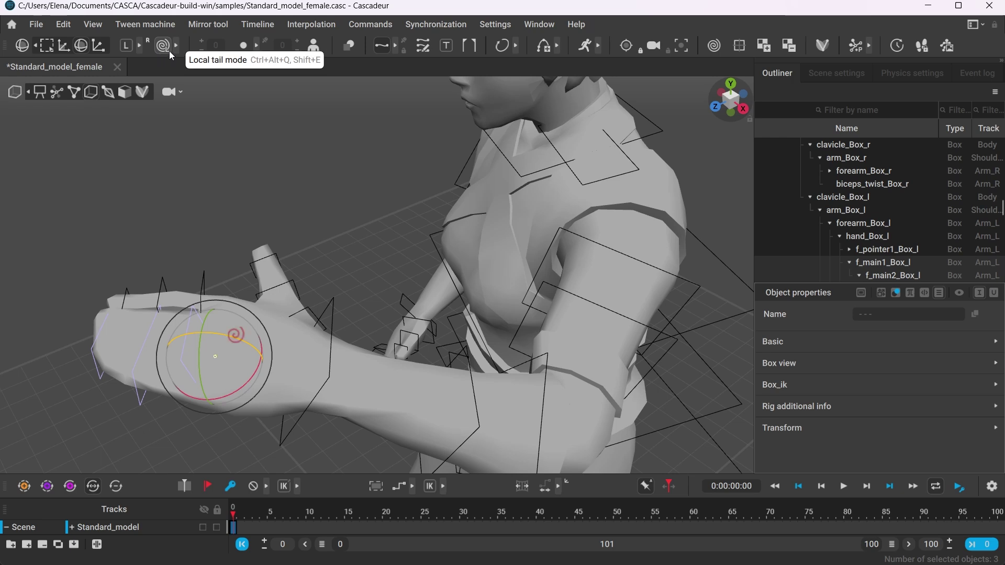
left_click(175, 50)
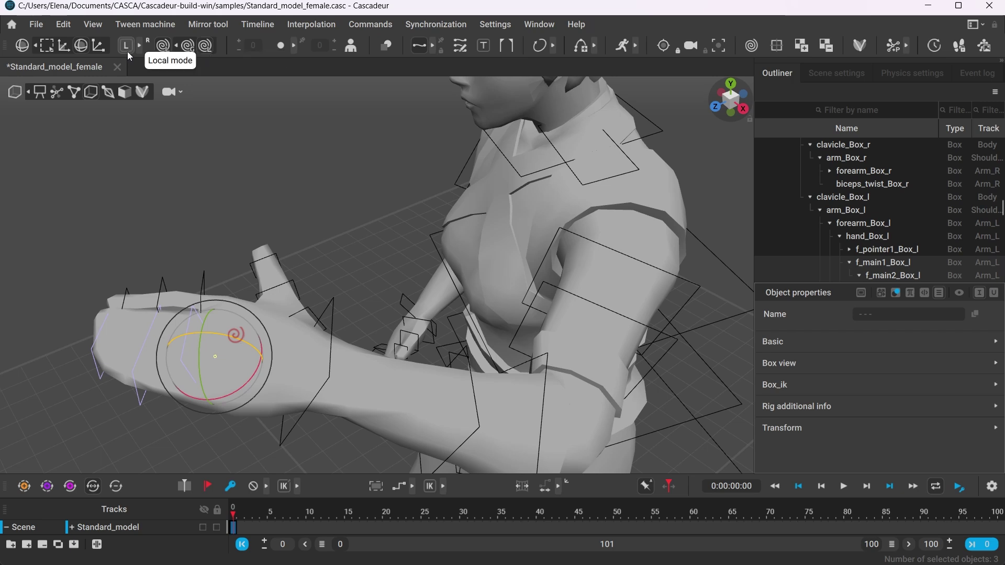
left_click_drag(231, 336, 186, 346)
left_click(106, 388)
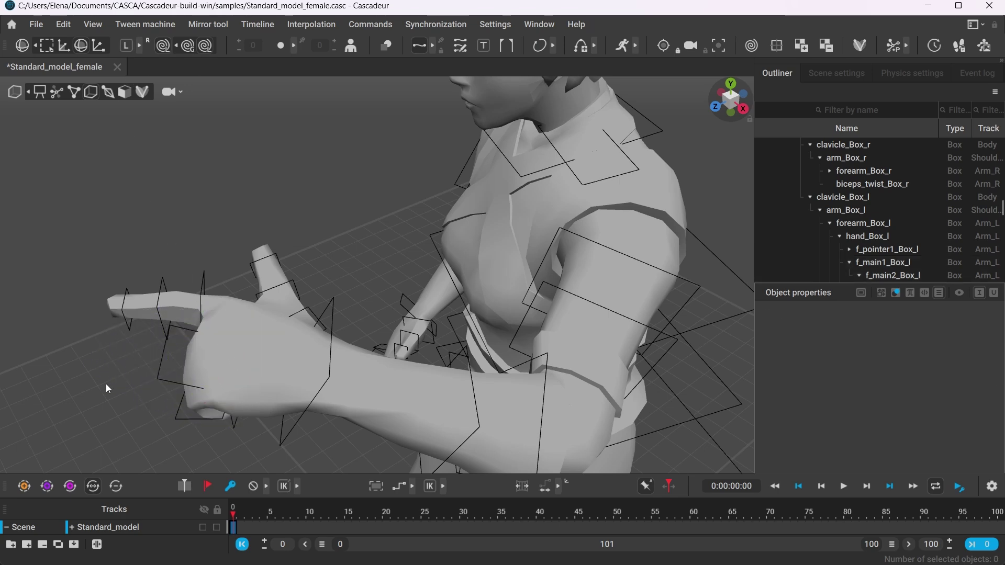
Curl the left pointer finger's whole box chain into the palm by rotating it in Local tail mode.
double_click(200, 280)
left_click_drag(217, 283, 175, 282)
left_click(178, 280)
Rotate the left thumb's box chain in over the curled fingers to close the fist.
double_click(306, 309)
left_click_drag(322, 374, 335, 349)
left_click_drag(178, 395, 453, 471, "alt")
left_click_drag(330, 249, 320, 256)
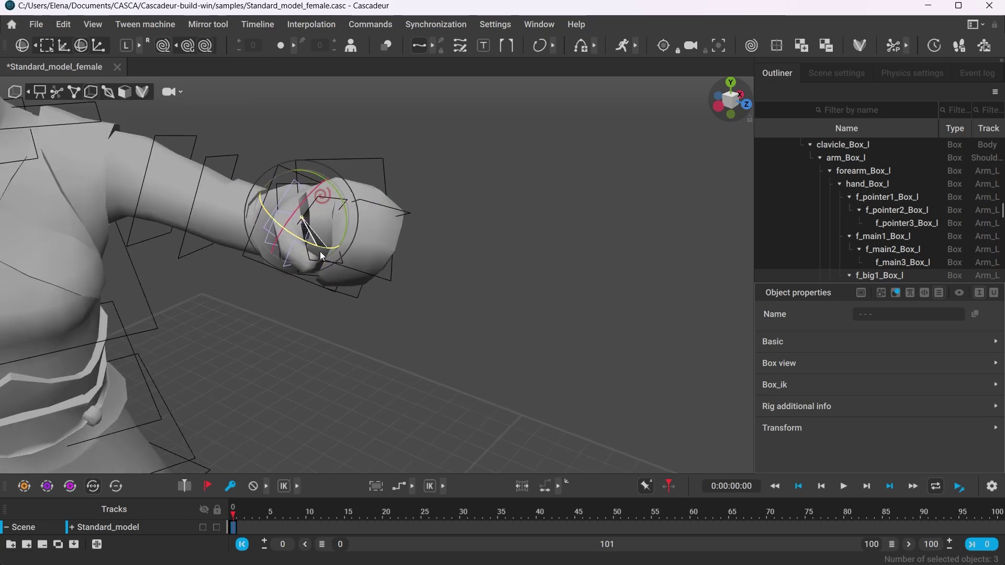
left_click(322, 282)
left_click(327, 225)
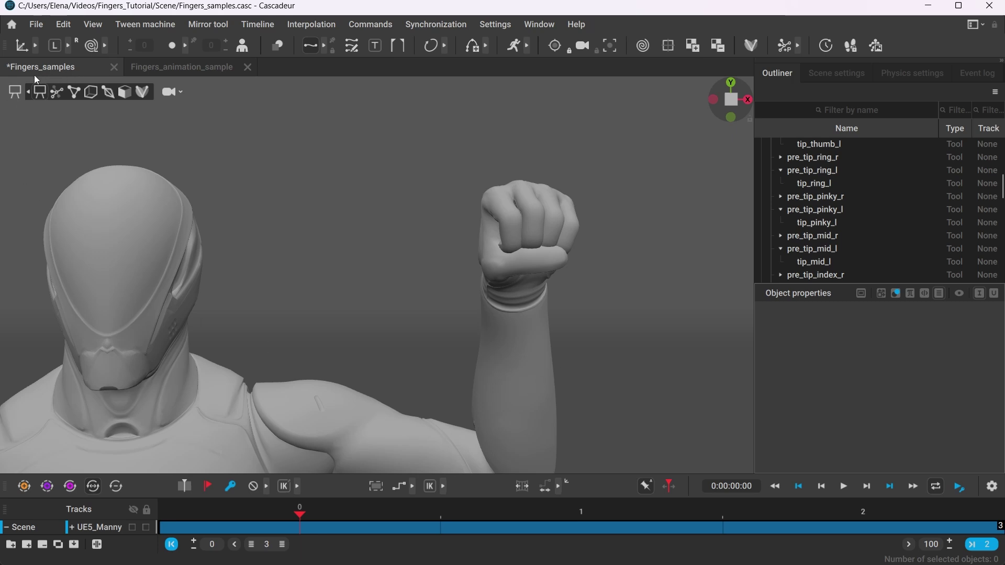
Examine the sample hand poses at frames 1 and 2 of the Fingers_samples scene.
left_click(530, 513)
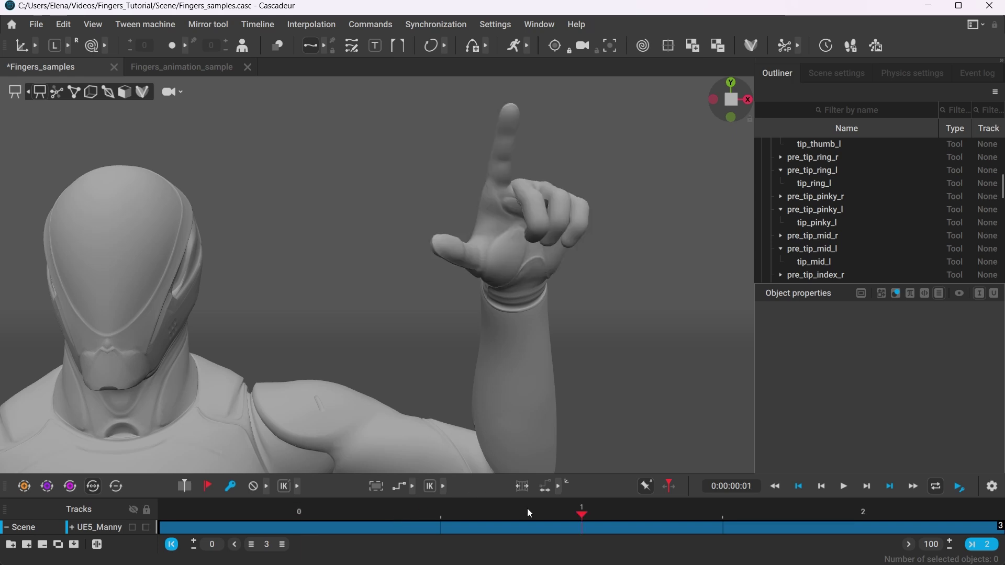
left_click(781, 511)
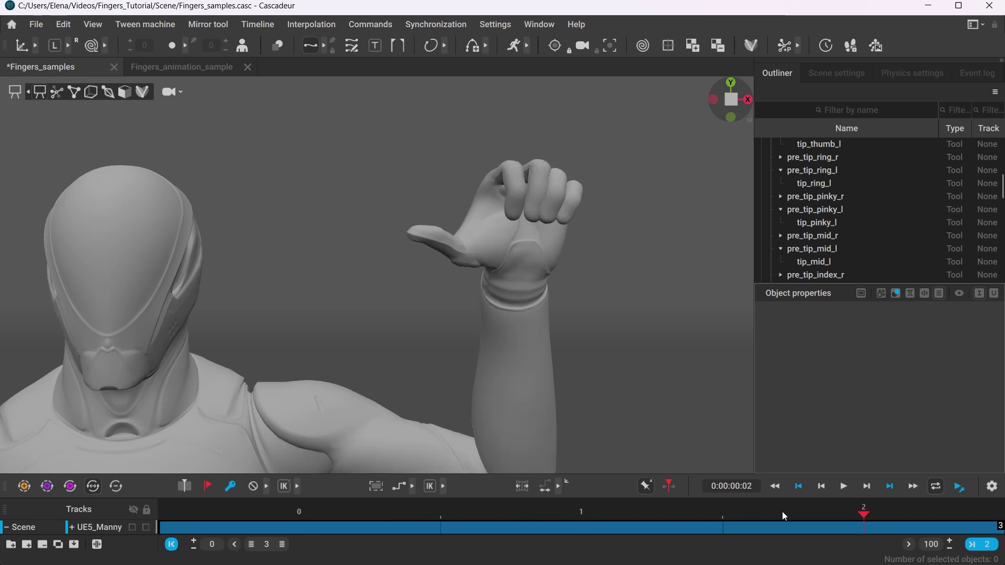
Examine the fist pose at frame 0 of Fingers_samples and the character's open left hand in the Fingers_animation_sample scene.
left_click(658, 517)
left_click(400, 520)
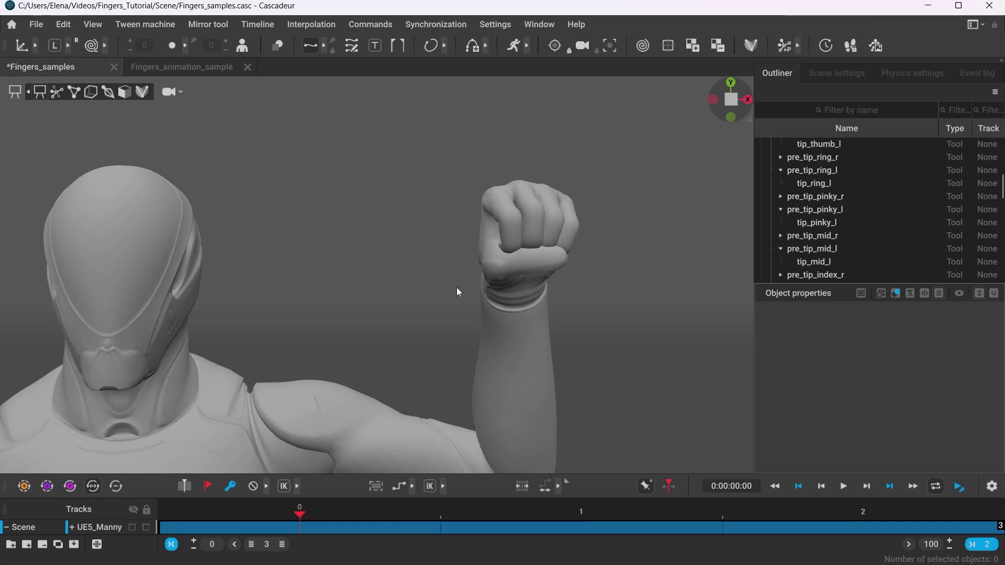
left_click(198, 72)
left_click(318, 519)
mouse_move(334, 522)
left_mouse_down()
mouse_move(815, 524)
mouse_move(575, 534)
mouse_move(328, 522)
left_mouse_up()
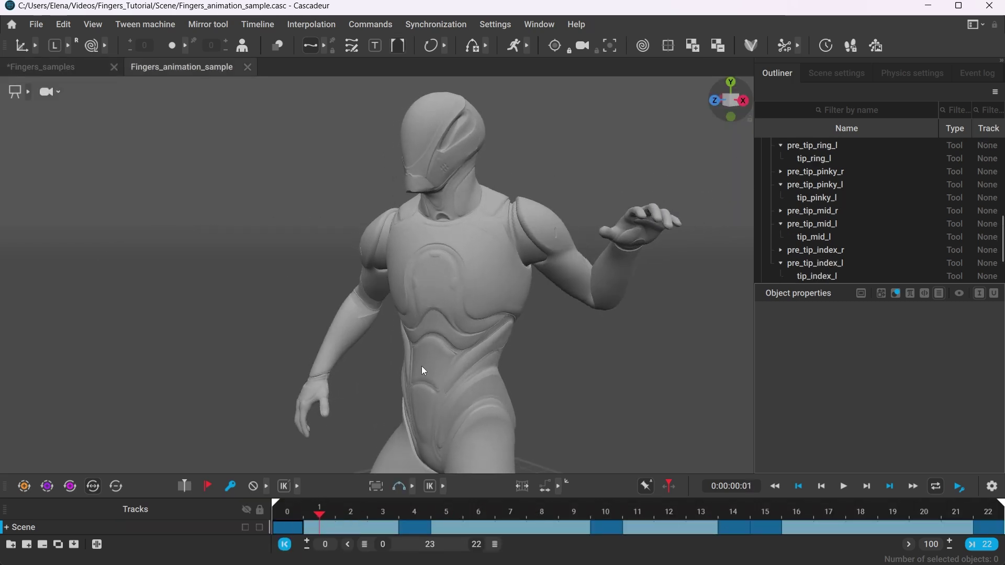
left_click(76, 71)
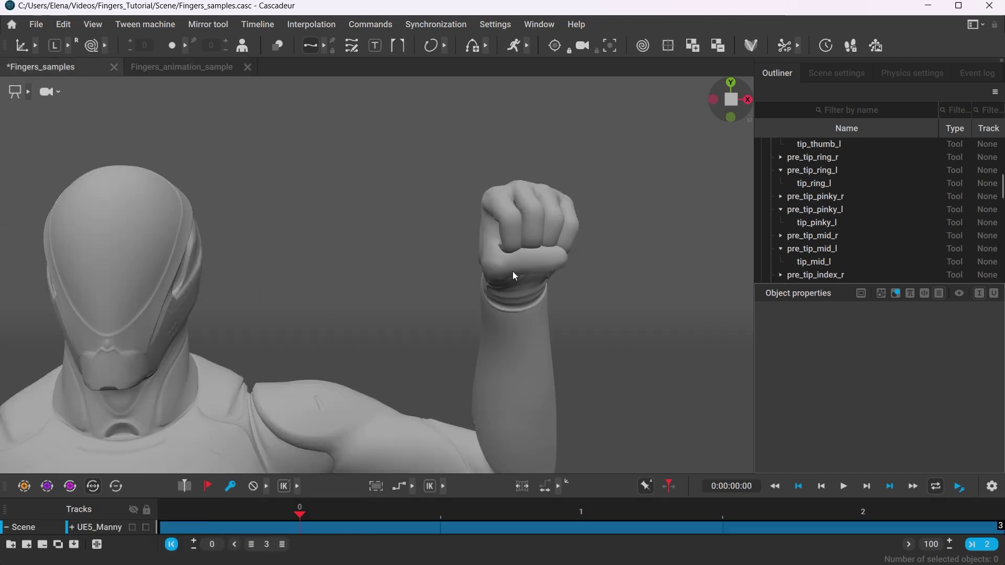
Copy the fist pose at frame 0 of Fingers_samples from all left finger boxes, leaving out the hand box.
left_click(30, 93)
left_click(90, 93)
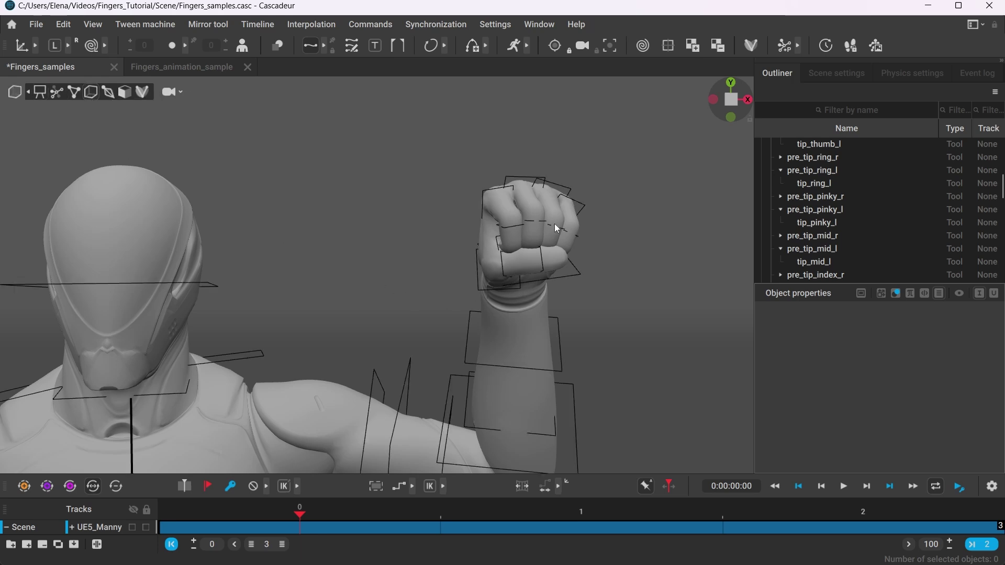
double_click(556, 281)
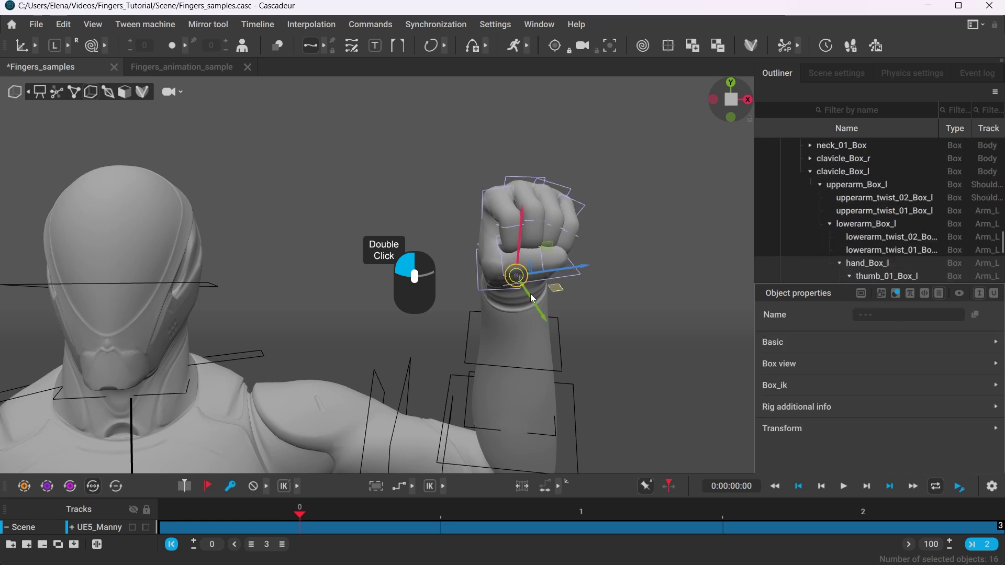
key("shift")
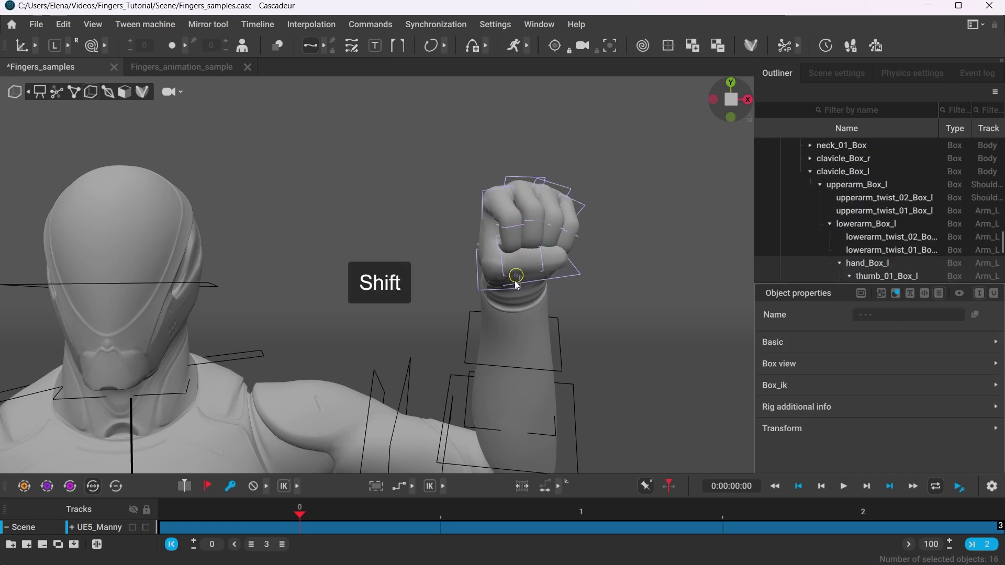
left_click(567, 275, "shift")
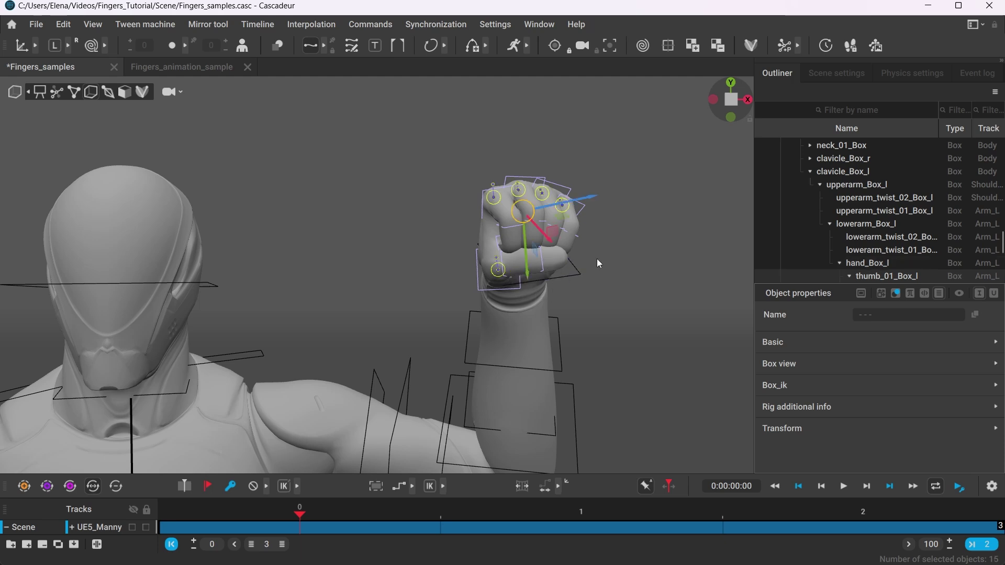
key("ctrl+c")
Paste the copied fist pose onto the left finger boxes across frames 0 to 22 of the Fingers_animation_sample scene.
left_click(200, 70)
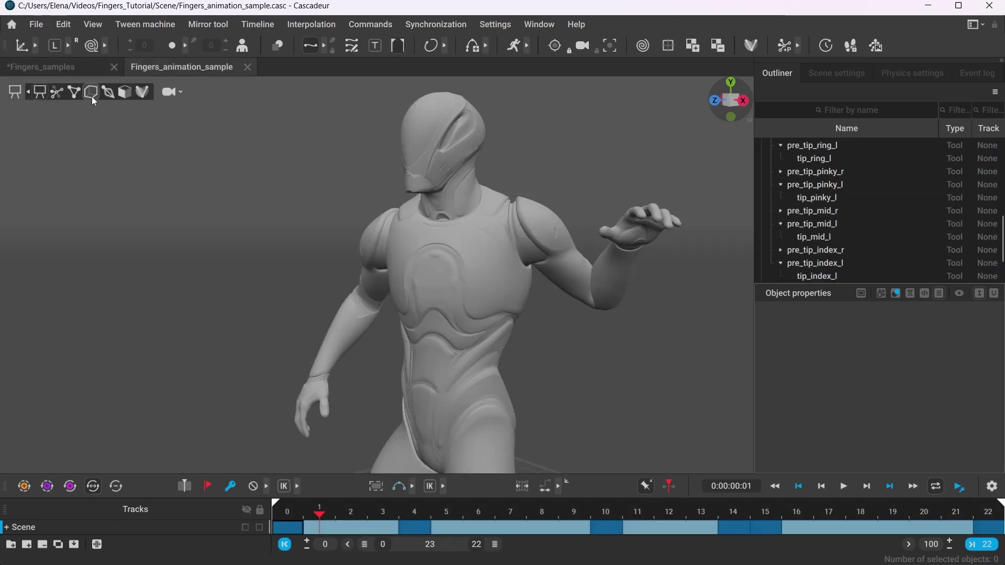
left_click(91, 96)
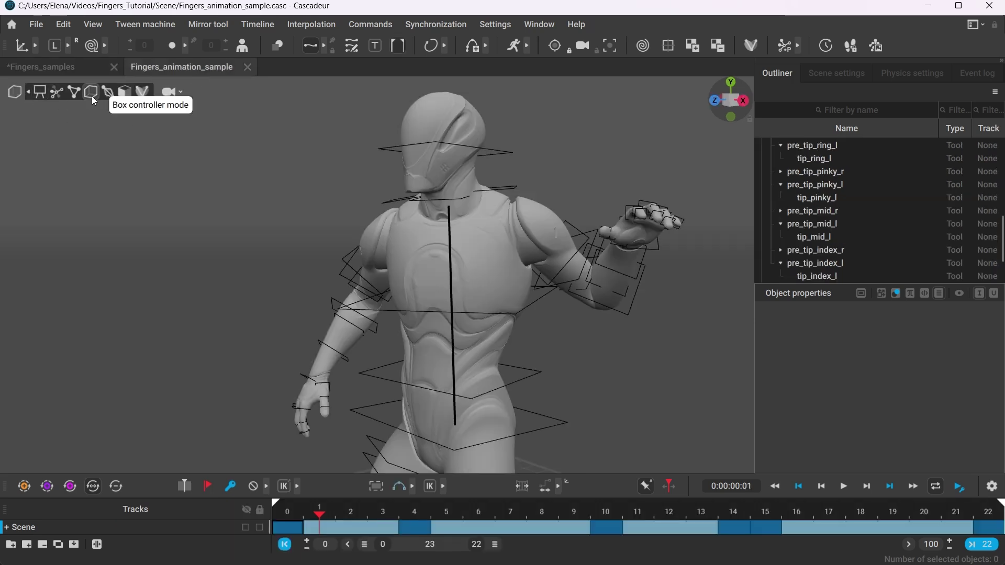
left_click(649, 248)
key("w")
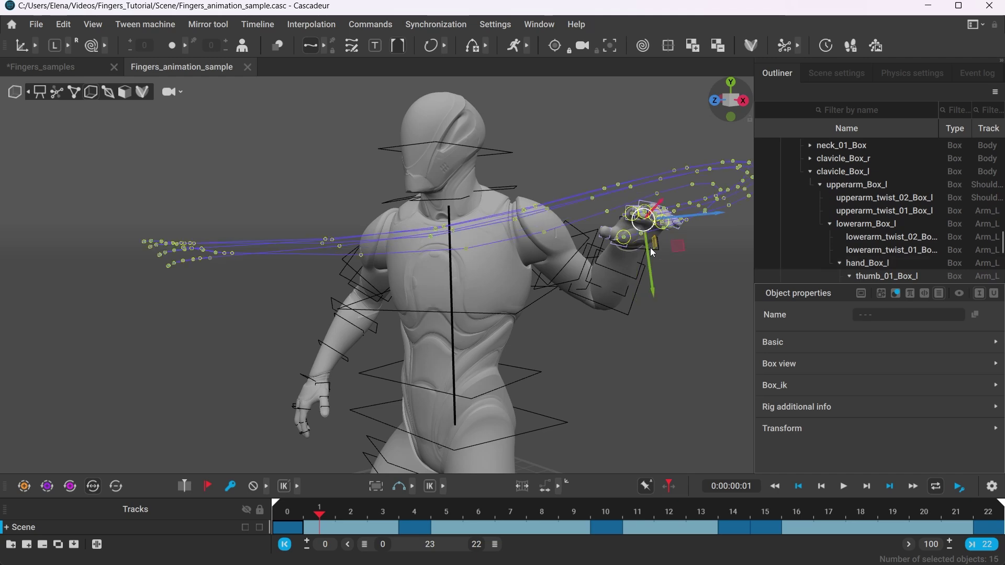
left_click_drag(296, 528, 1003, 525)
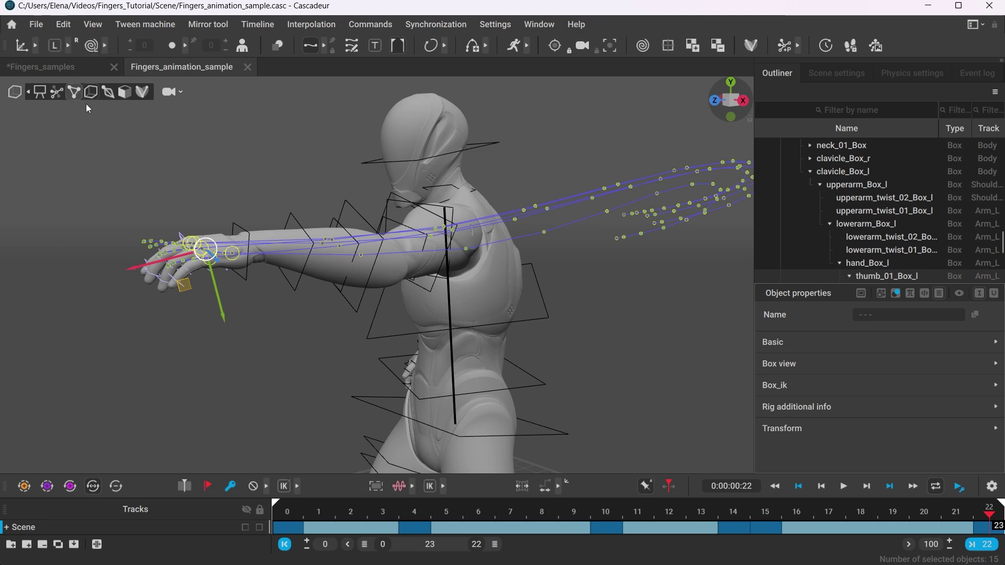
key("ctrl+alt+v")
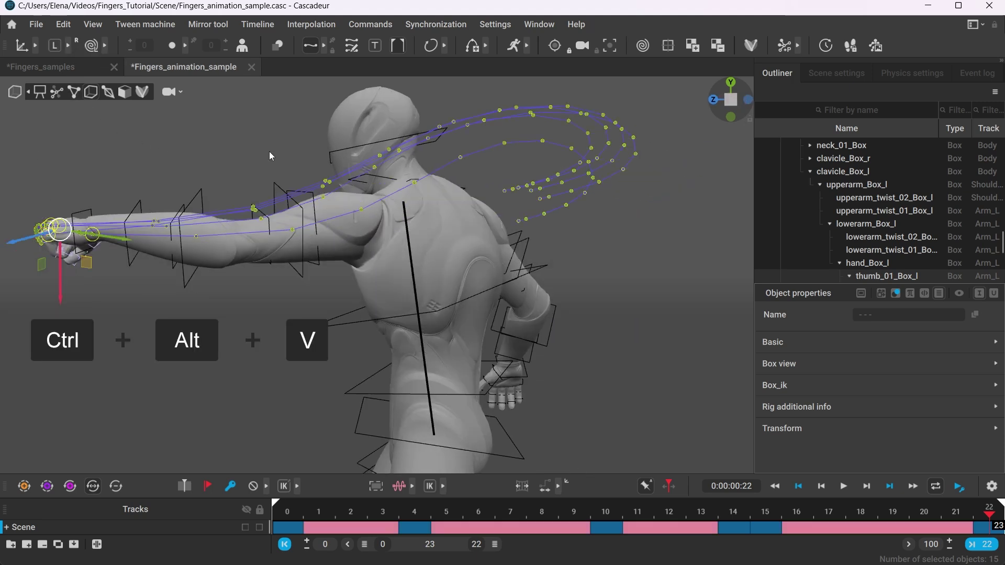
Check the left fist over the opening frames, and view the rig's joints and point controllers at frame 0.
left_click(237, 175)
left_click_drag(189, 203, 259, 262, "alt")
left_click_drag(292, 517, 397, 495)
left_click_drag(340, 519, 288, 514)
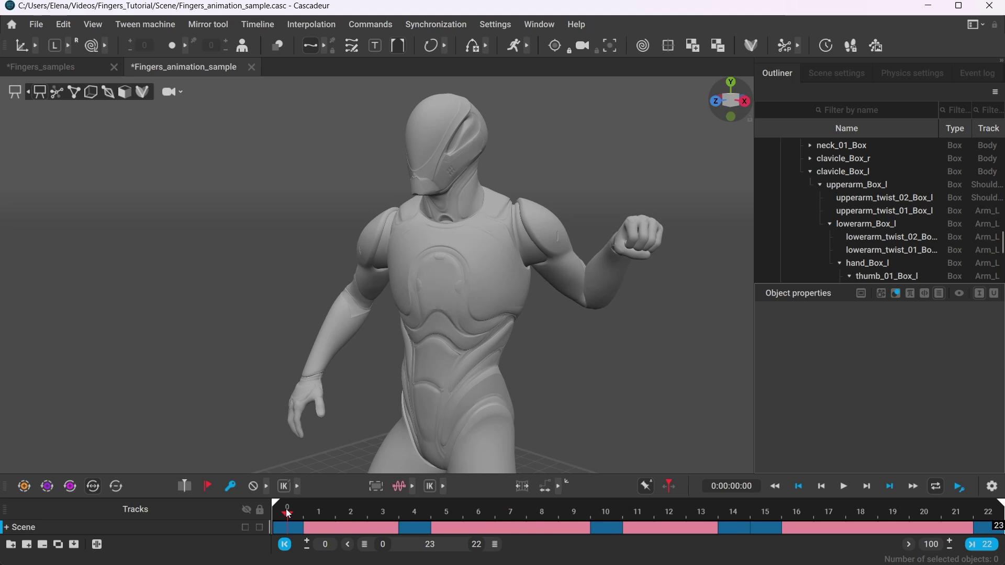
left_click(107, 94)
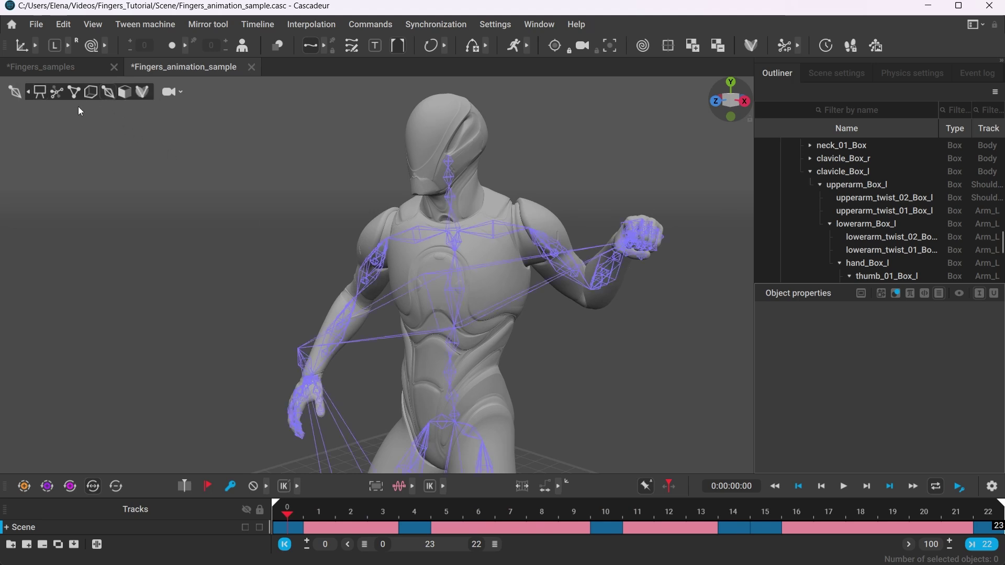
left_click(59, 100)
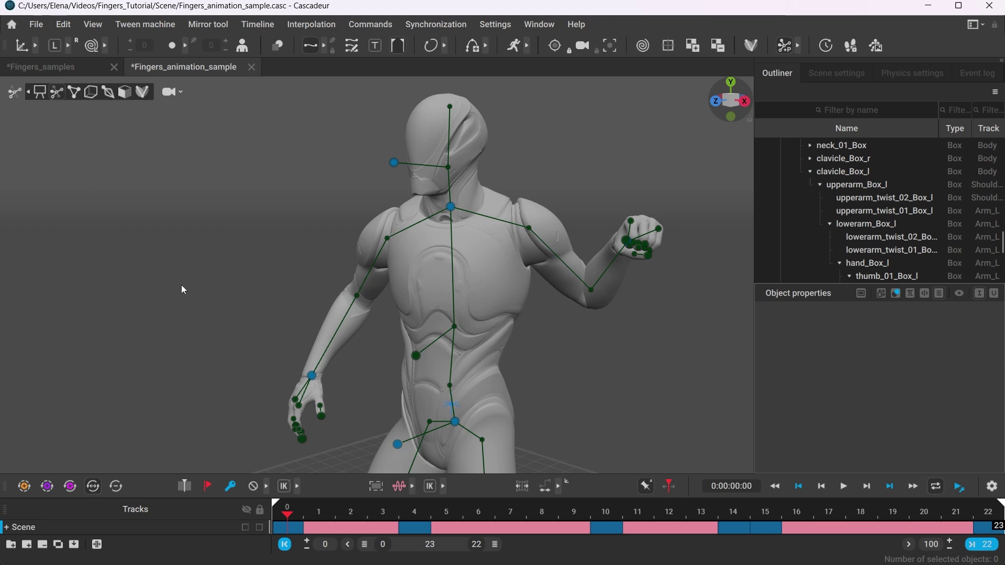
Enlarge the timeline area and put the left hand's finger boxes on a new track named Fingers_l.
left_click_drag(168, 474, 168, 397)
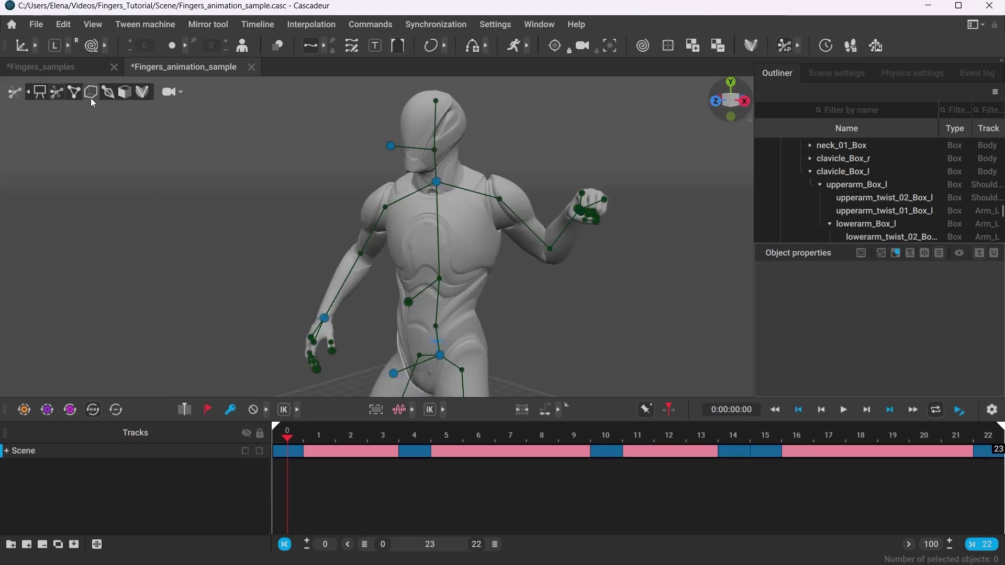
left_click(90, 96)
left_click(539, 199)
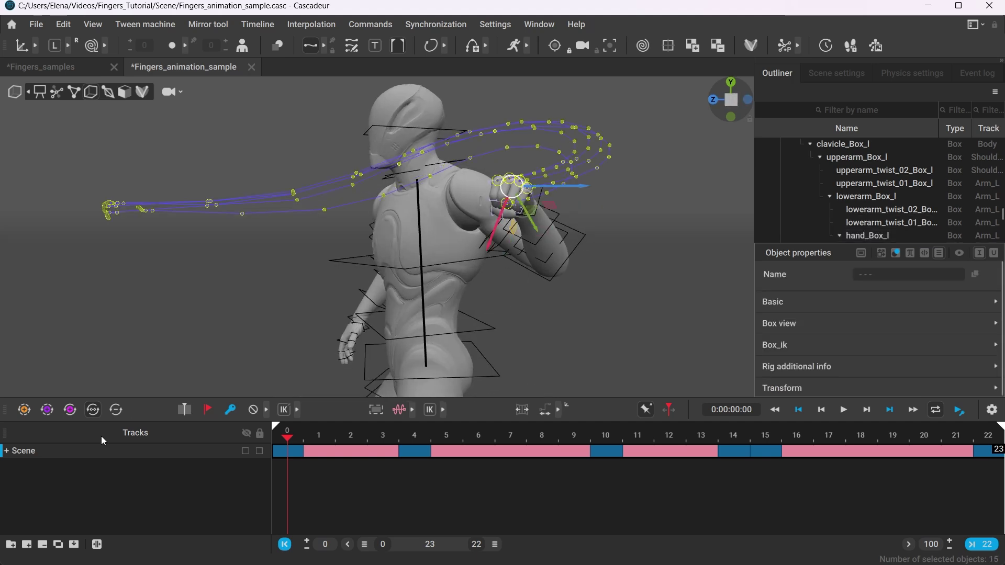
left_click(26, 544)
type("Fingers_l")
left_click(504, 303)
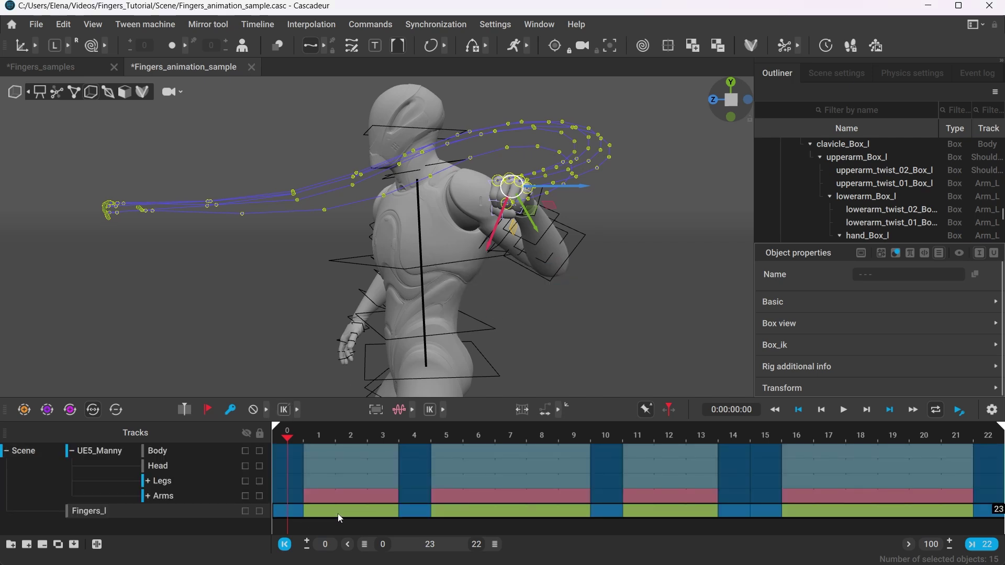
Apply Bezier interpolation to the Fingers_l track over frames 2 to 17 and review the resulting hand motion.
left_click_drag(337, 513, 844, 529)
key("b")
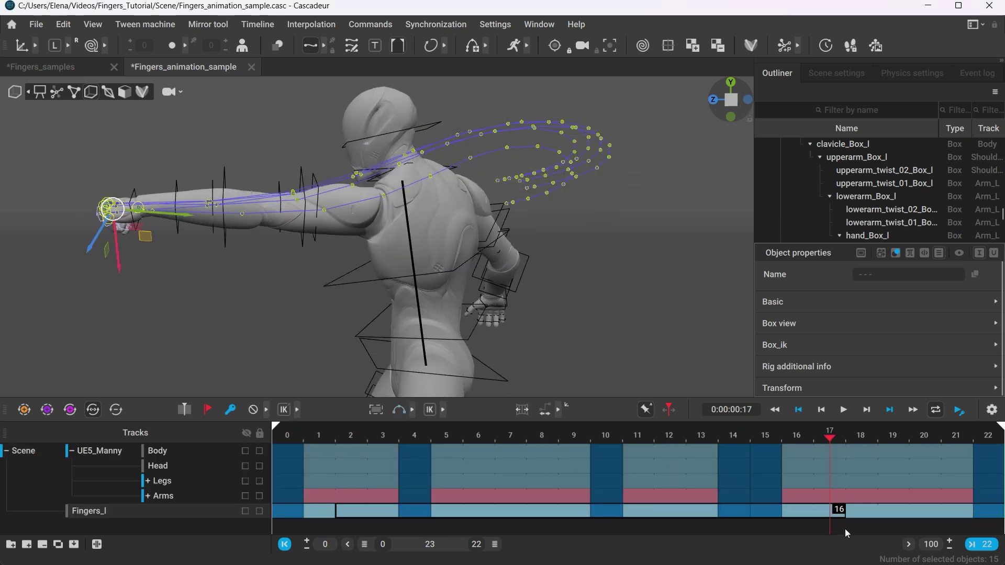
left_click_drag(822, 444, 352, 435)
left_click(599, 321)
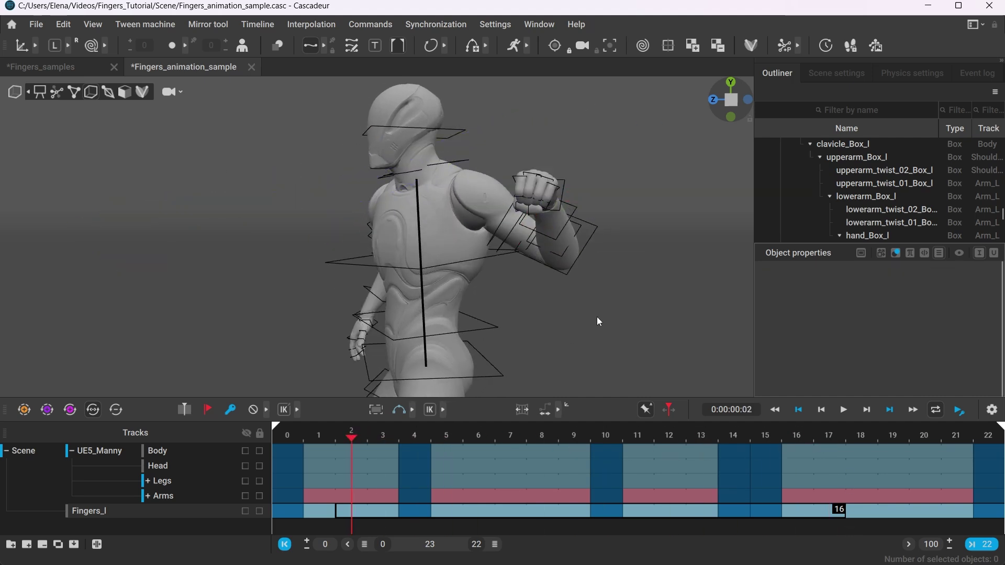